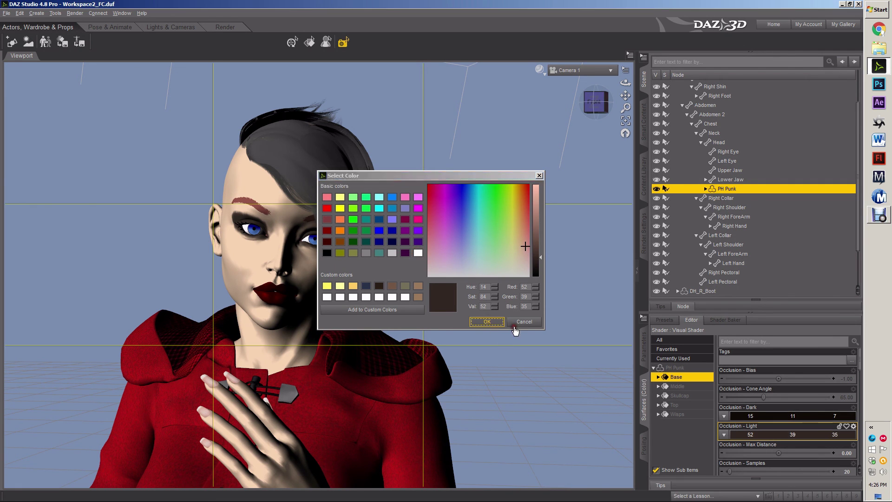
- Accept 52, 39, 35 for the hair Base surface's Occlusion - Light and set its Diffuse - Dark to 33, 22, 19
{"action": "left_click", "coordinate": [487, 322]}
{"action": "scroll", "coordinate": [760, 403], "scroll_direction": "down", "scroll_amount": 5}
{"action": "scroll", "coordinate": [760, 404], "scroll_direction": "down", "scroll_amount": 1}
{"action": "left_click", "coordinate": [756, 379]}
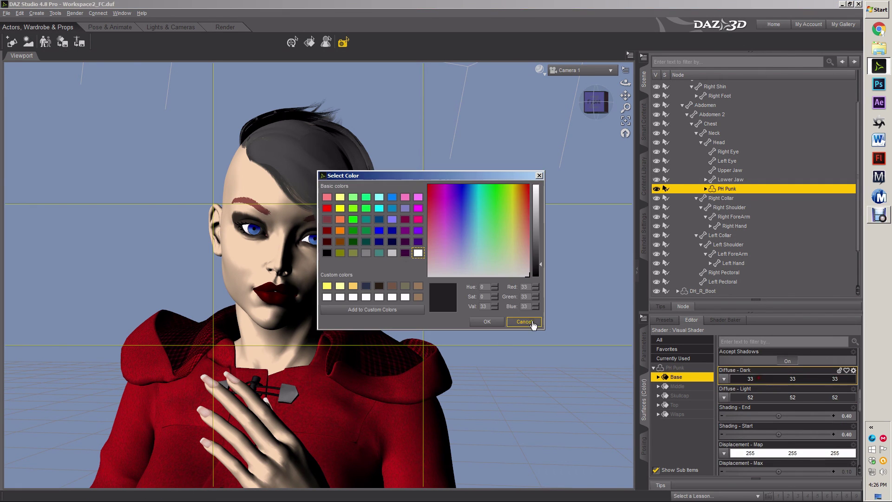
{"action": "left_click", "coordinate": [523, 248]}
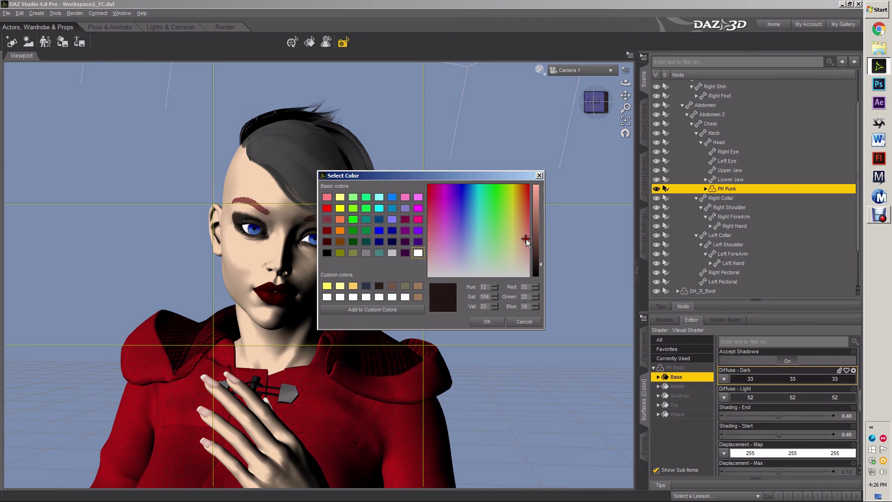
{"action": "left_click", "coordinate": [487, 322]}
- Set the hair Base surface's Diffuse - Light to 52, 34, 33 and spot-render the head and shoulders
{"action": "left_click", "coordinate": [781, 396]}
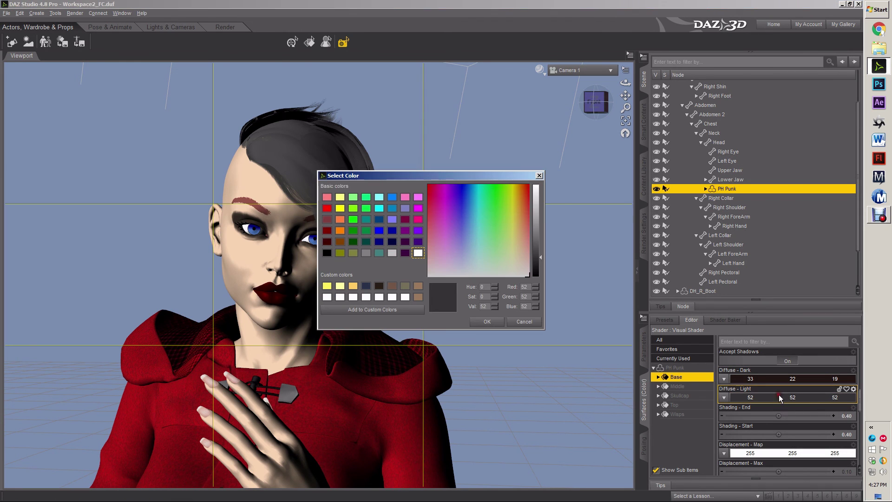
{"action": "left_click_drag", "start_coordinate": [528, 249], "coordinate": [529, 244]}
{"action": "left_click", "coordinate": [497, 323]}
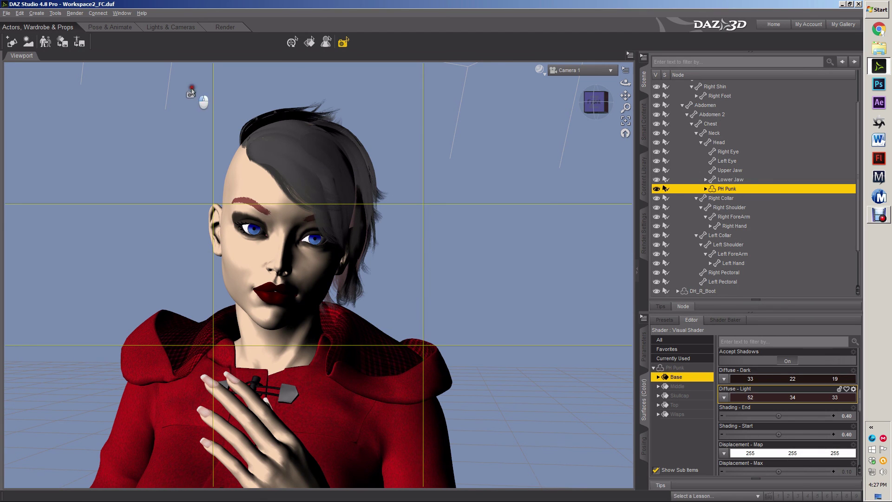
{"action": "left_click_drag", "start_coordinate": [191, 85], "coordinate": [488, 418]}
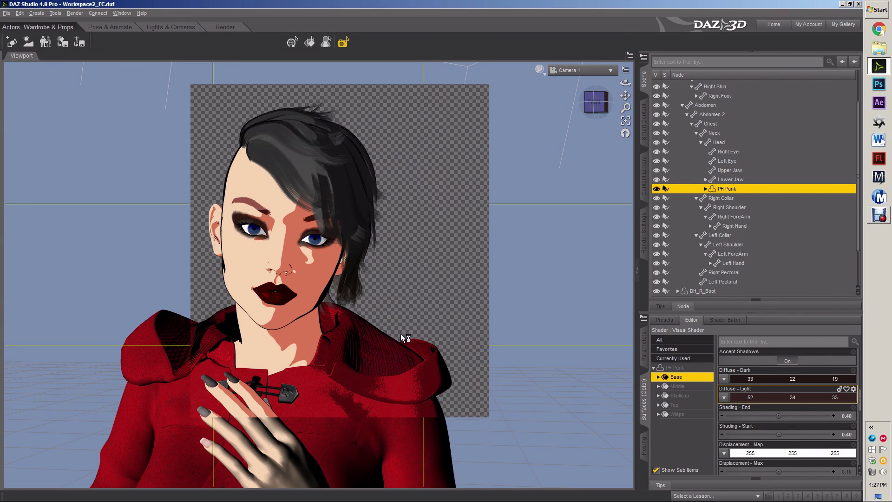
{"action": "left_click", "coordinate": [393, 251]}
- Select the hair's Top surface in the viewport and set its Diffuse - Dark to 33, 27, 23
{"action": "left_click", "coordinate": [309, 42]}
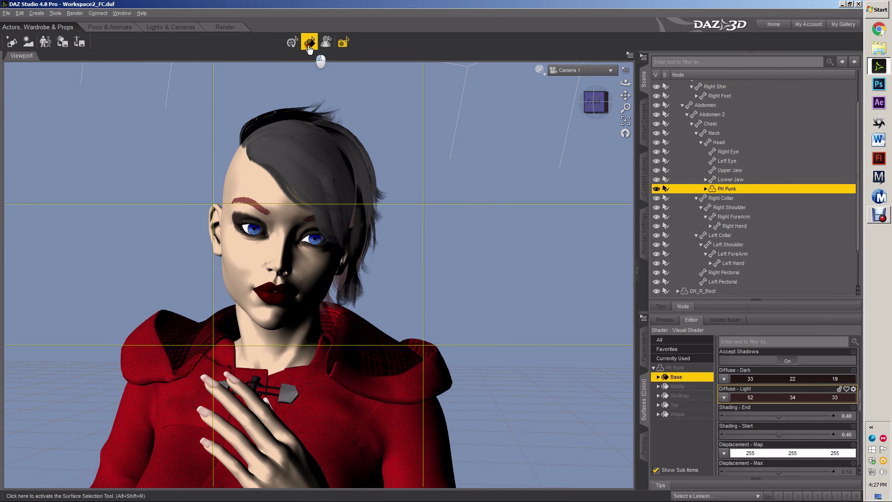
{"action": "left_click", "coordinate": [300, 163]}
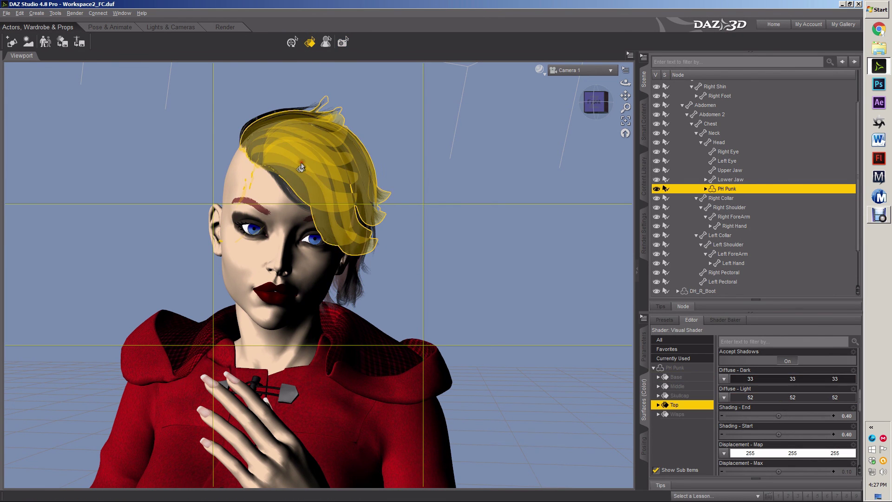
{"action": "left_click", "coordinate": [757, 379]}
{"action": "left_click", "coordinate": [523, 249]}
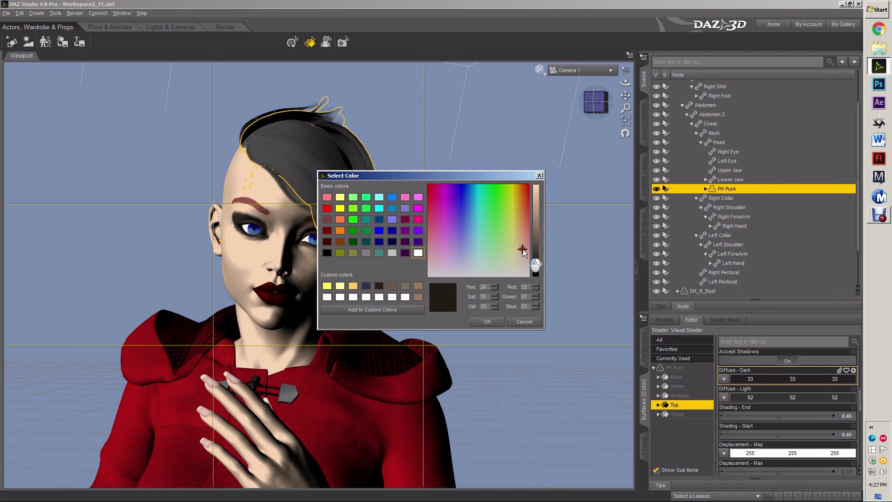
{"action": "left_click", "coordinate": [503, 323]}
- Set the Top surface's Diffuse - Light to 42, 38, 33 and darken its Diffuse - Dark to 20, 16, 14
{"action": "left_click", "coordinate": [758, 398]}
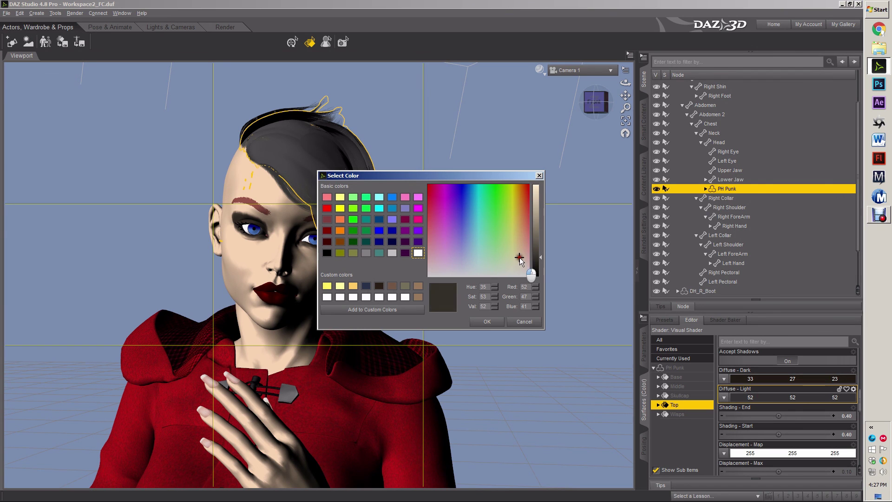
{"action": "left_click", "coordinate": [540, 261]}
{"action": "left_click", "coordinate": [494, 327]}
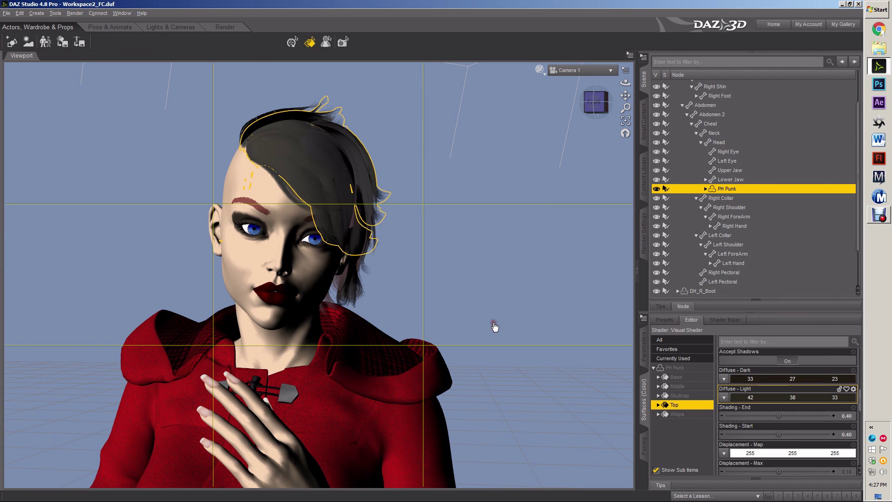
{"action": "left_click", "coordinate": [751, 378]}
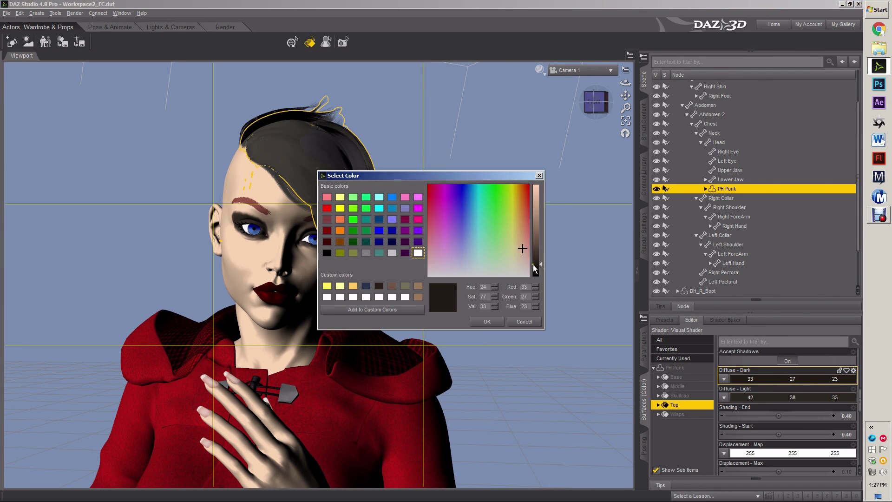
{"action": "left_click_drag", "start_coordinate": [535, 267], "coordinate": [538, 272]}
{"action": "left_click", "coordinate": [487, 322]}
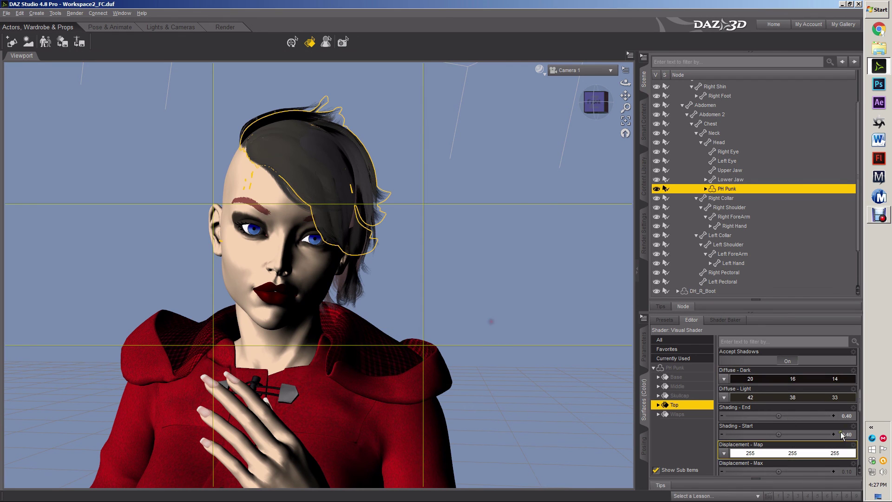
- Change the Top surface's Occlusion - Light colour to a dark brown of 42, 32, 26
{"action": "scroll", "coordinate": [745, 418], "scroll_direction": "down", "scroll_amount": 3}
{"action": "scroll", "coordinate": [745, 418], "scroll_direction": "down", "scroll_amount": 10}
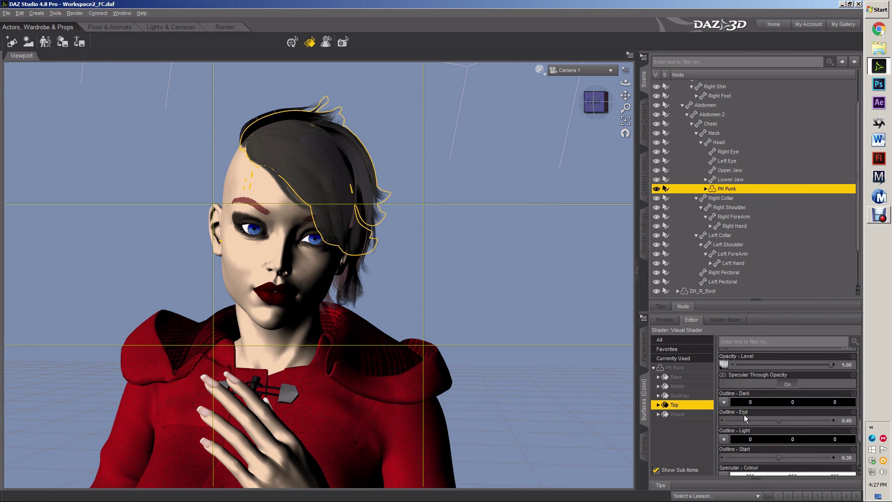
{"action": "scroll", "coordinate": [766, 390], "scroll_direction": "up", "scroll_amount": 10}
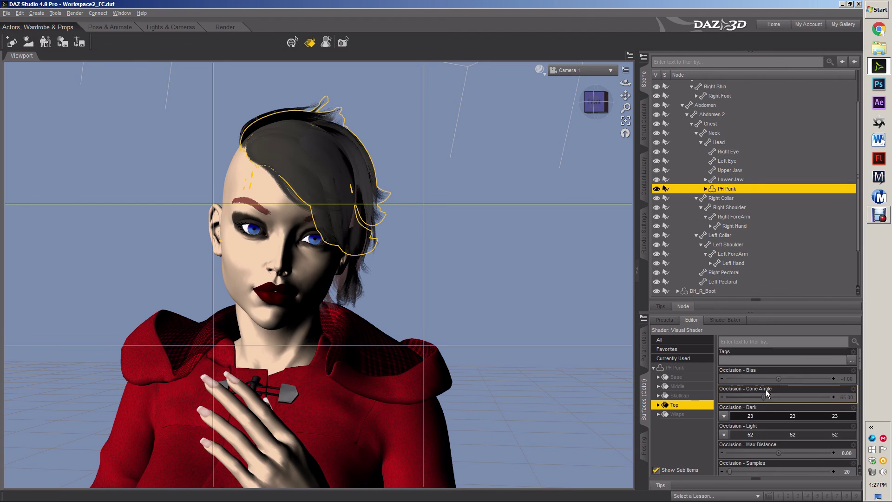
{"action": "left_click", "coordinate": [758, 435]}
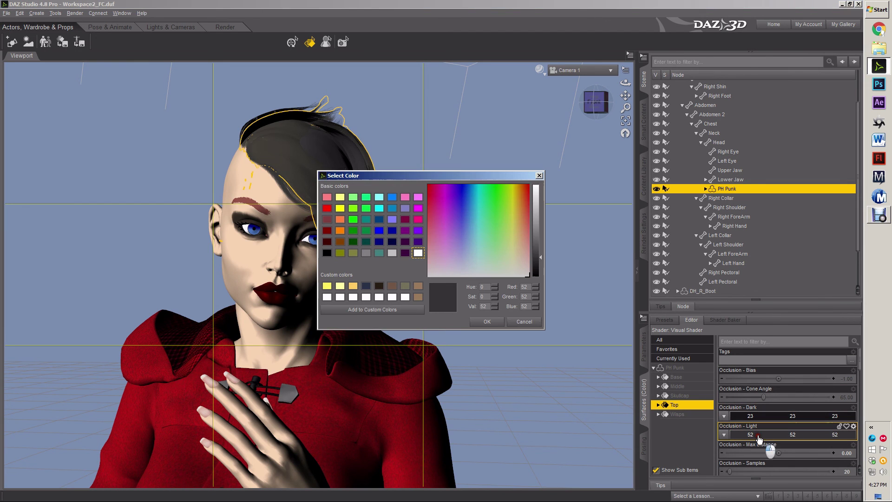
{"action": "left_click", "coordinate": [523, 243]}
{"action": "left_click_drag", "start_coordinate": [536, 258], "coordinate": [536, 265]}
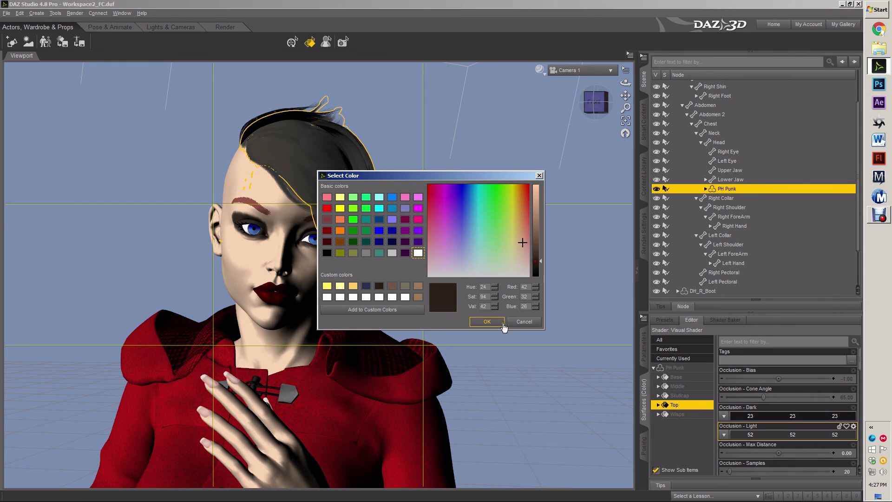
{"action": "left_click", "coordinate": [487, 322]}
- Set the Top surface's Occlusion - Dark to 23, 17, 15 and spot-render the head
{"action": "left_click", "coordinate": [769, 416]}
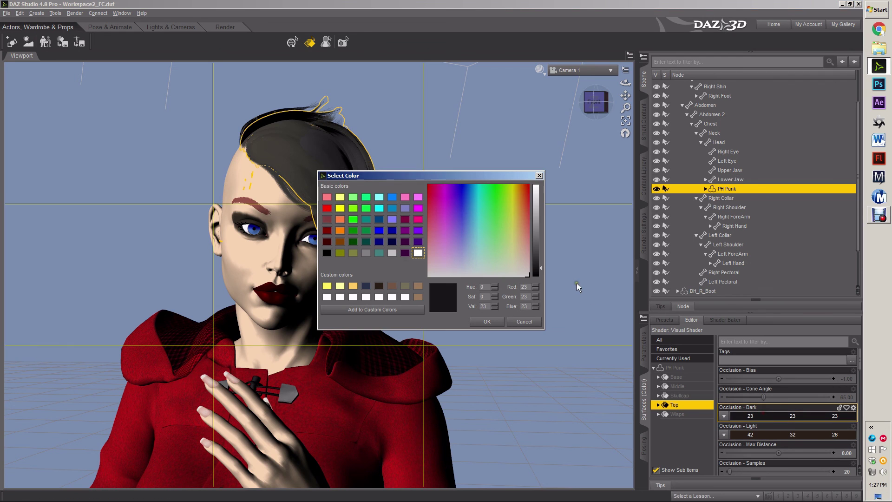
{"action": "left_click", "coordinate": [525, 247]}
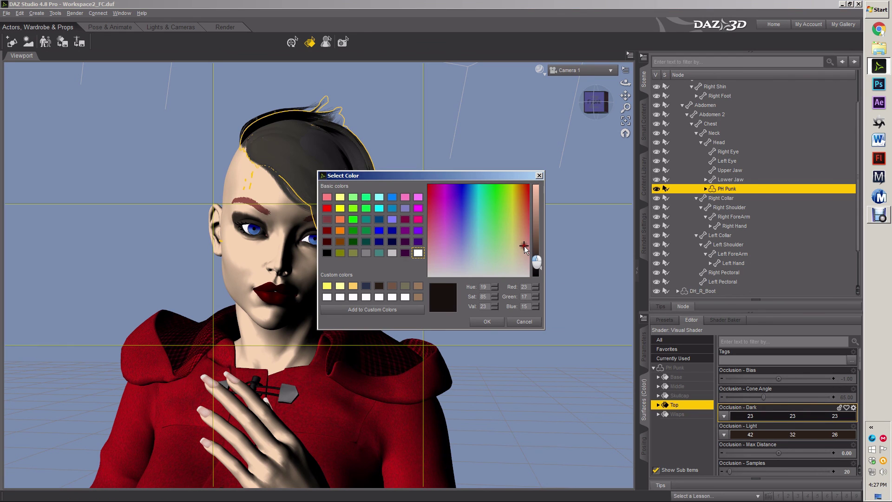
{"action": "left_click", "coordinate": [488, 323]}
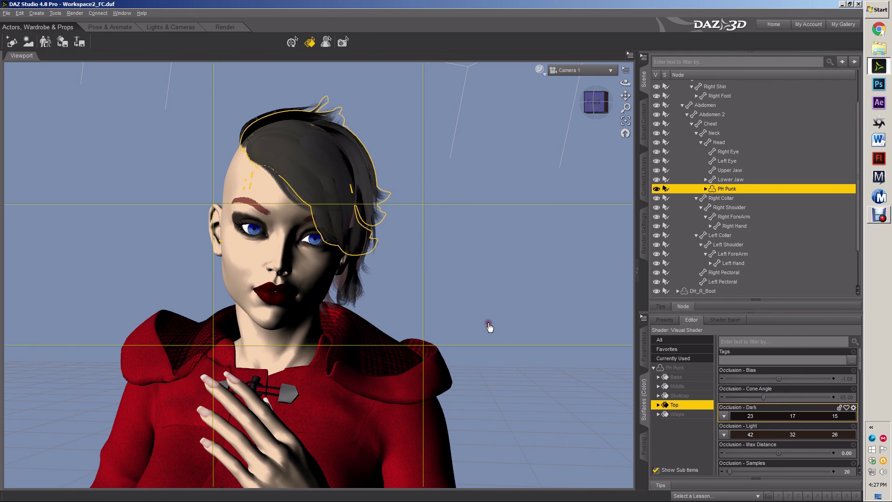
{"action": "left_click", "coordinate": [343, 42]}
{"action": "left_click_drag", "start_coordinate": [190, 89], "coordinate": [441, 351]}
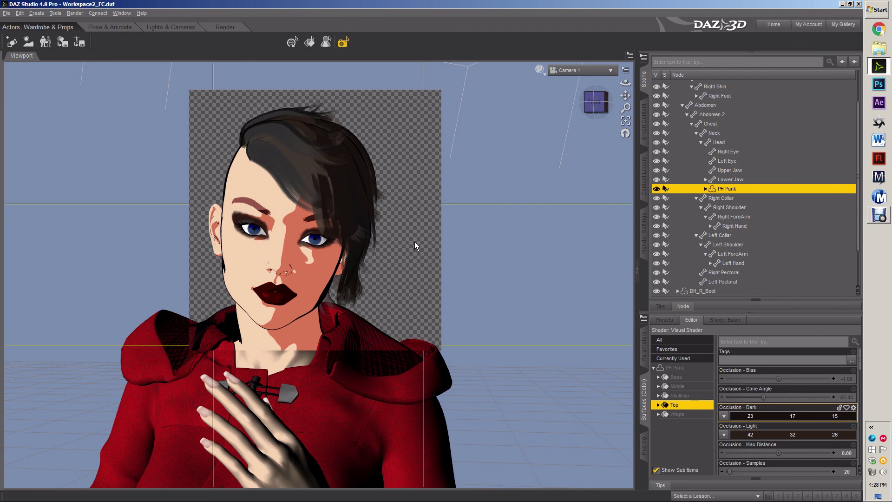
- Save the scene and spot-render the front of the figure from the hair down to the coat hem
{"action": "left_click", "coordinate": [602, 107]}
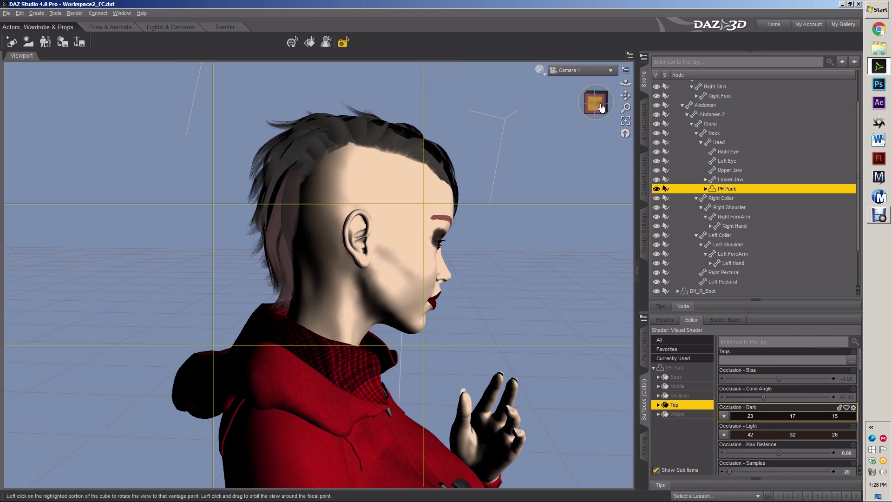
{"action": "key", "text": "ctrl+s"}
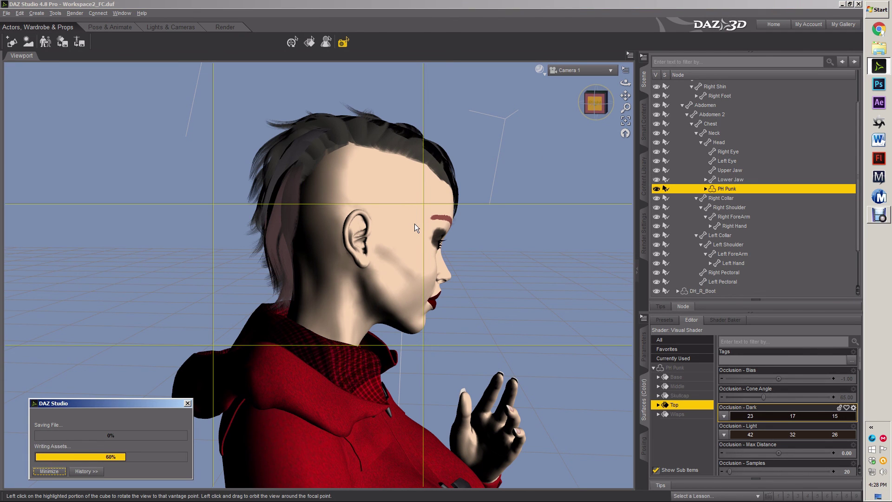
{"action": "scroll", "coordinate": [524, 241], "scroll_direction": "down", "scroll_amount": 5}
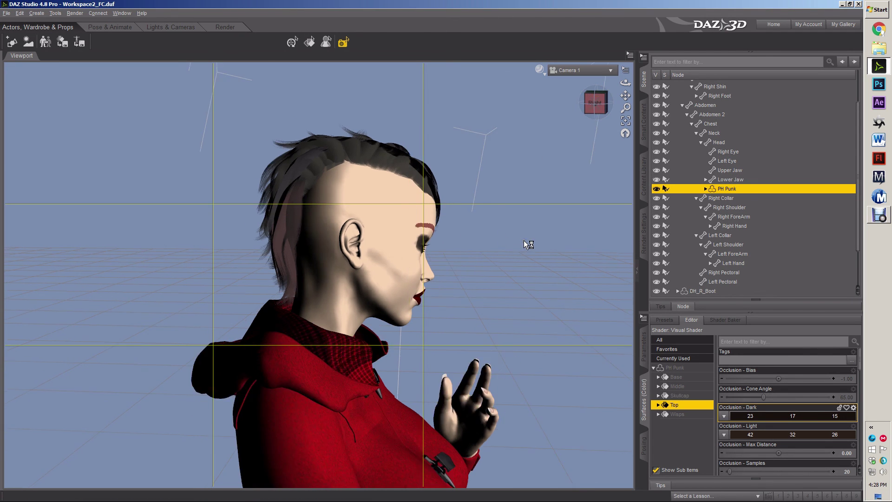
{"action": "left_click", "coordinate": [601, 100]}
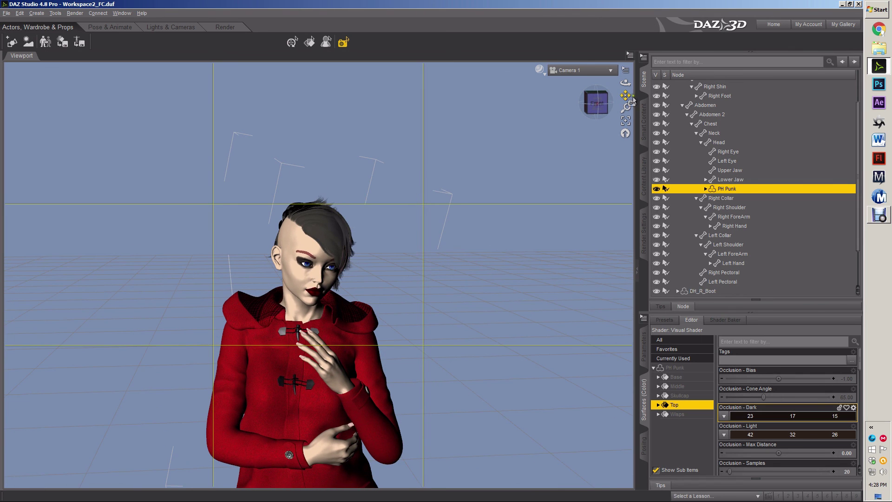
{"action": "left_click_drag", "start_coordinate": [623, 95], "coordinate": [274, 46]}
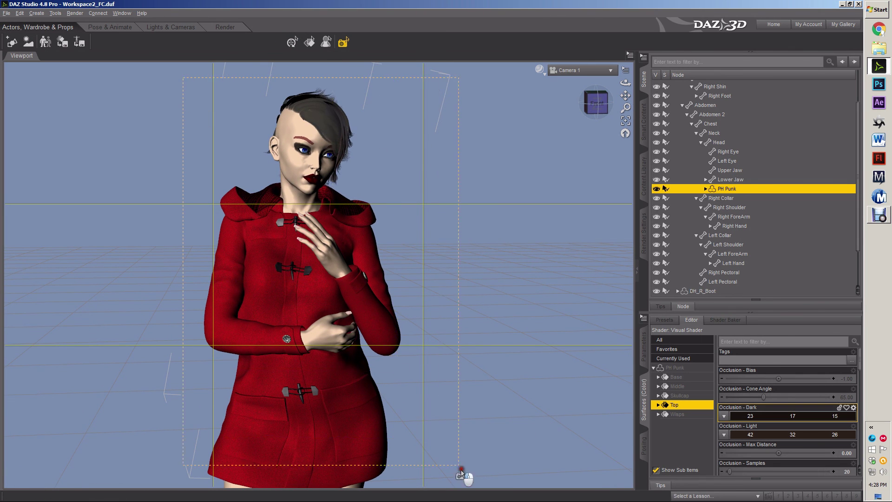
{"action": "key", "text": "ctrl+r"}
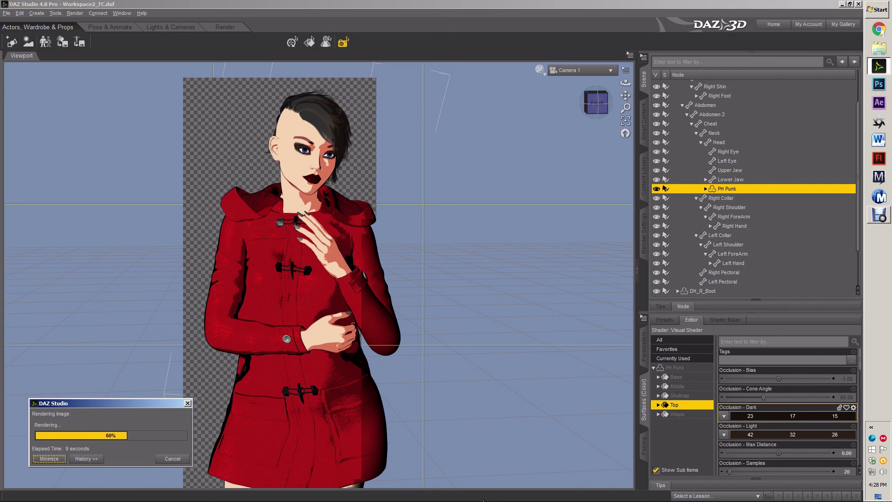
{"action": "left_click", "coordinate": [395, 198]}
- Select Victoria 6's fingernail surface and apply the White shader preset to it
{"action": "left_click", "coordinate": [309, 42]}
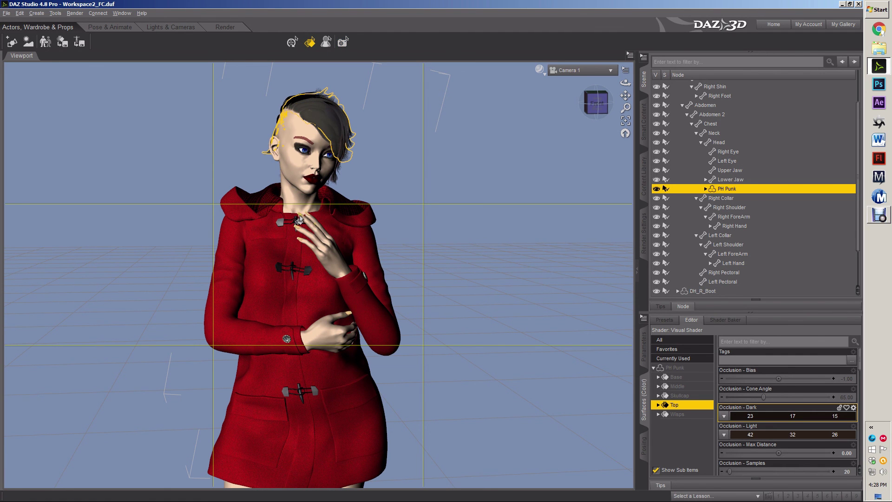
{"action": "left_click", "coordinate": [314, 234]}
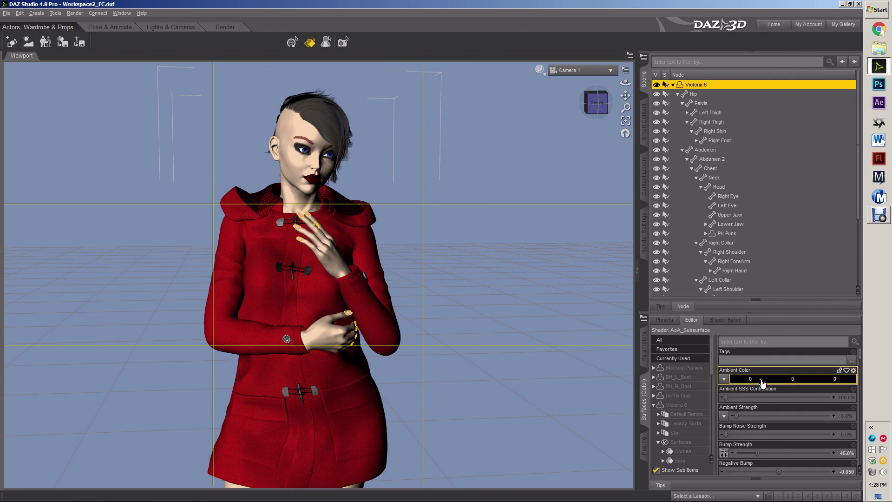
{"action": "left_click", "coordinate": [665, 319]}
{"action": "scroll", "coordinate": [780, 395], "scroll_direction": "down", "scroll_amount": 10}
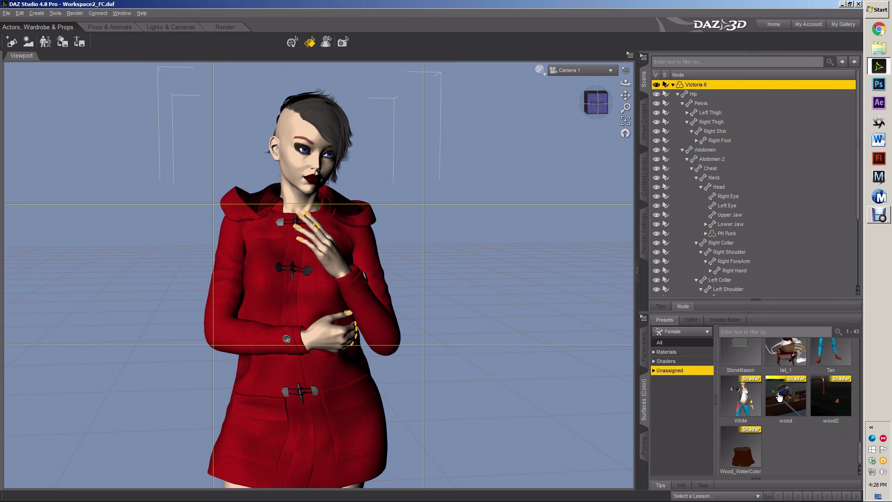
{"action": "double_click", "coordinate": [729, 415]}
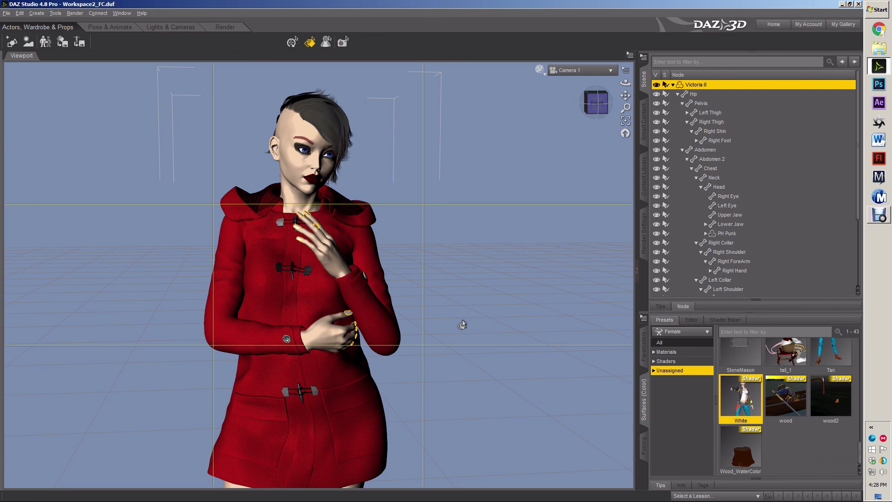
- Select all ten Duffle_Material surfaces of the Duffle Coat, leaving out its Button surface
{"action": "left_click", "coordinate": [248, 295]}
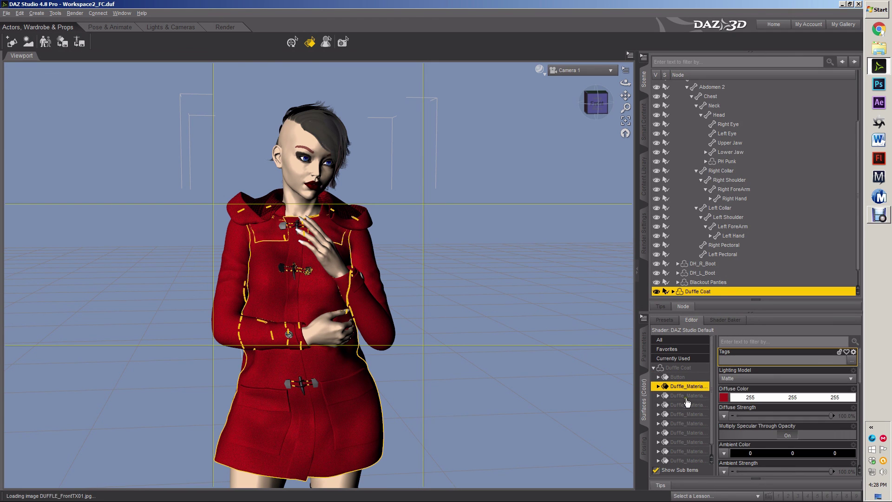
{"action": "scroll", "coordinate": [690, 401], "scroll_direction": "down", "scroll_amount": 1}
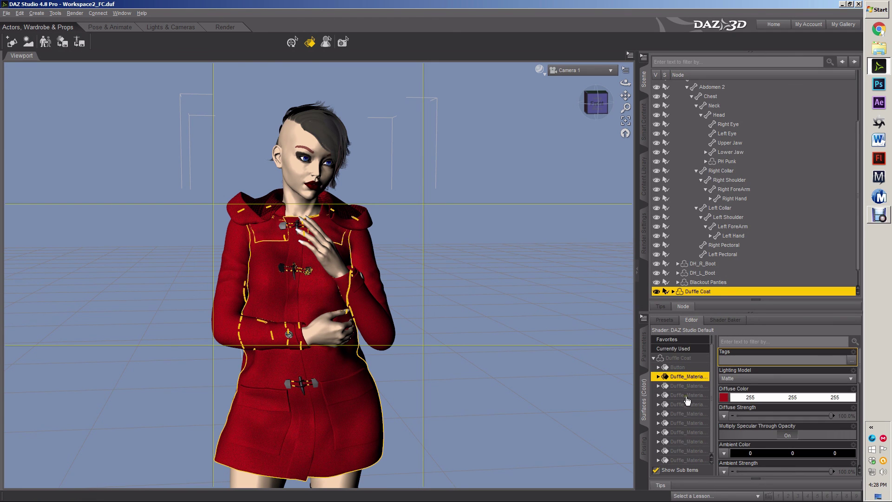
{"action": "left_click", "coordinate": [683, 370]}
{"action": "left_click", "coordinate": [684, 386]}
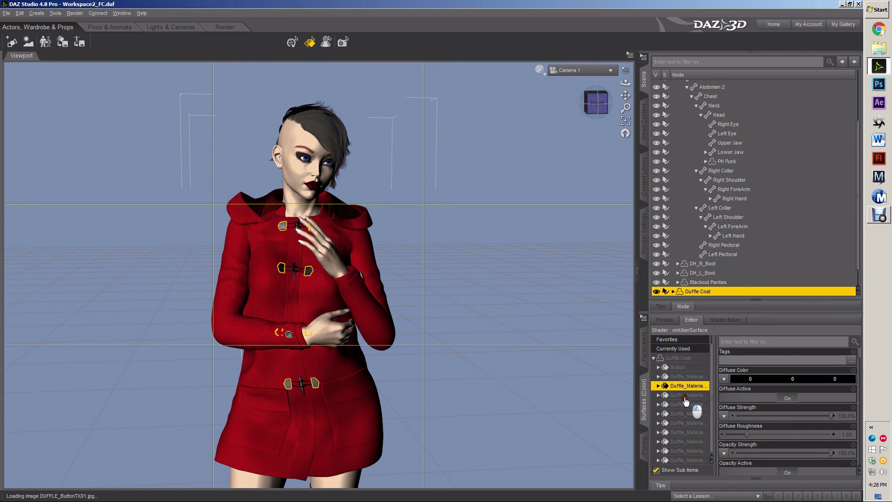
{"action": "left_click", "coordinate": [686, 395]}
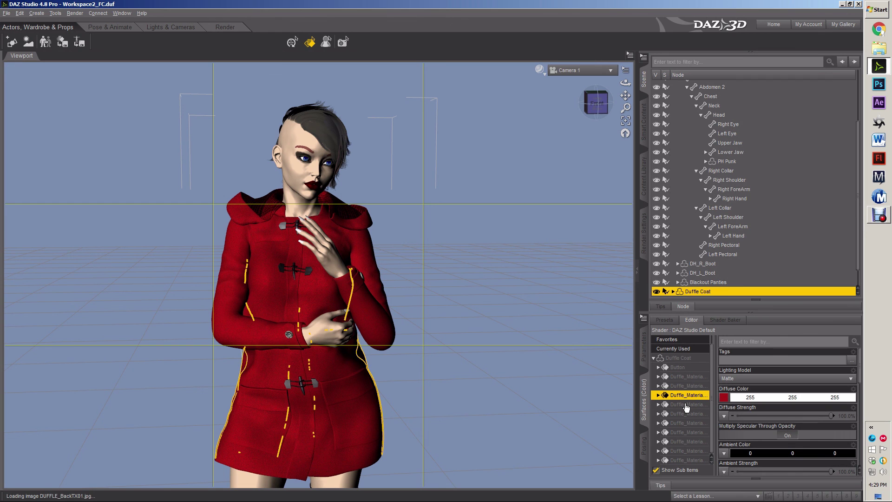
{"action": "left_click", "coordinate": [687, 406]}
{"action": "left_click", "coordinate": [692, 377]}
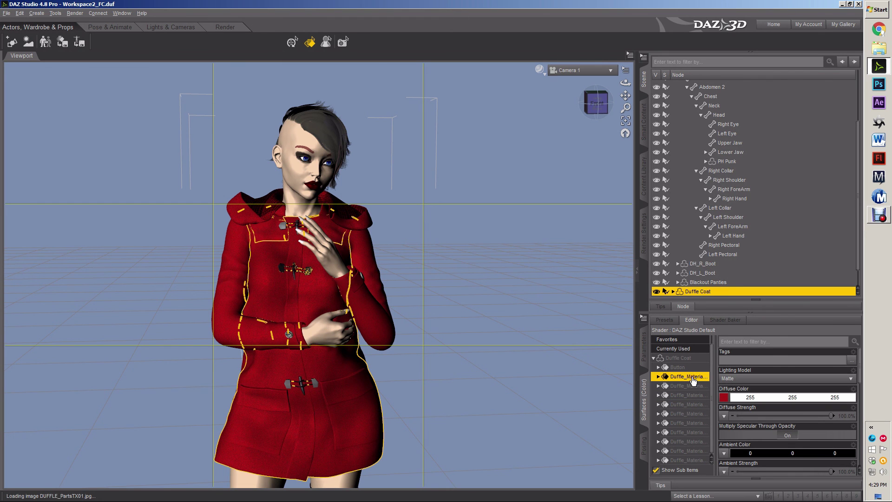
{"action": "left_click", "coordinate": [680, 461], "text": "shift"}
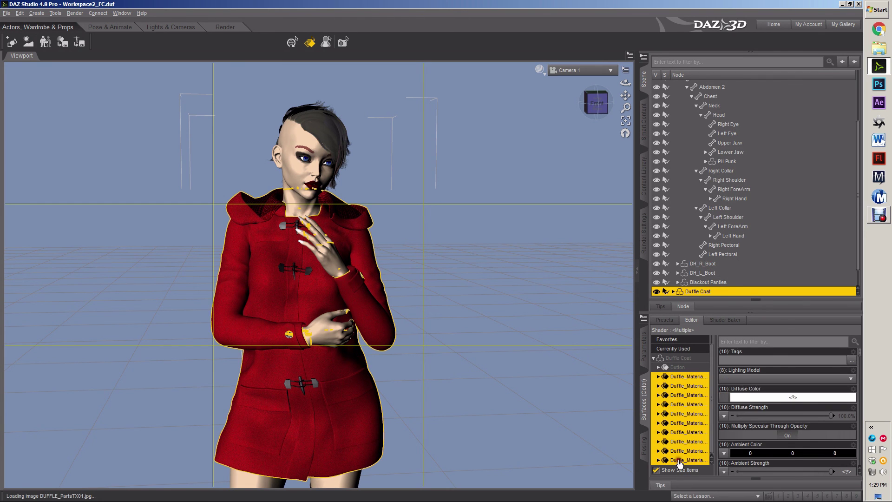
- Apply the Aburn shader preset to the selected Duffle Coat surfaces
{"action": "left_click", "coordinate": [668, 321]}
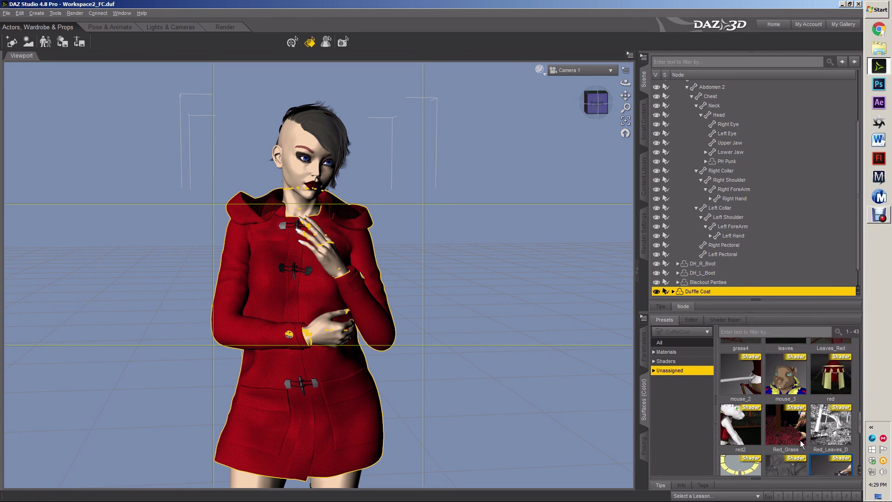
{"action": "scroll", "coordinate": [801, 443], "scroll_direction": "up", "scroll_amount": 4}
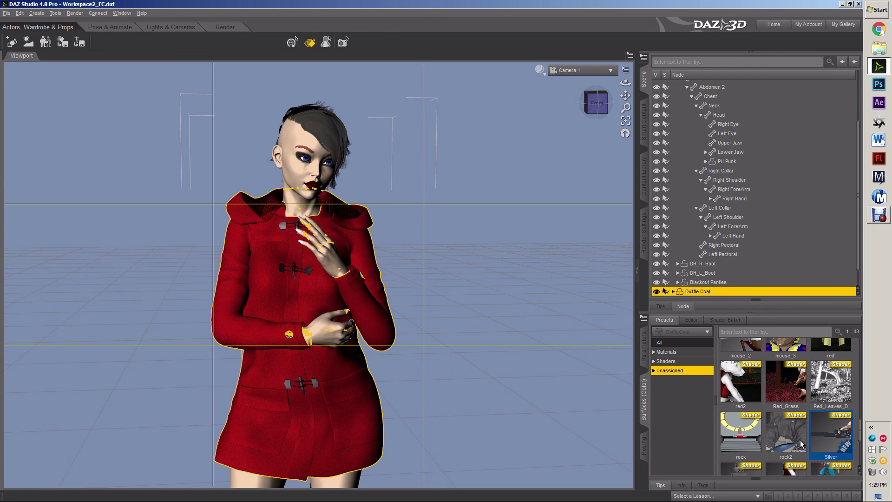
{"action": "scroll", "coordinate": [801, 443], "scroll_direction": "up", "scroll_amount": 3}
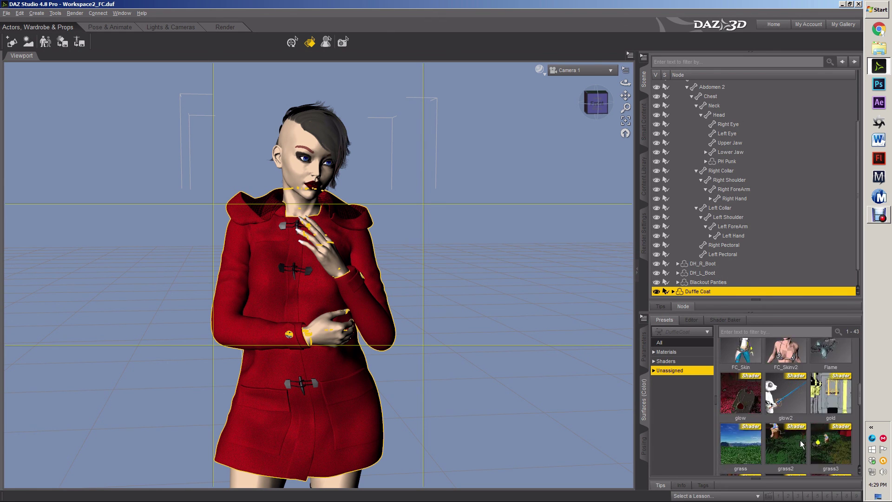
{"action": "scroll", "coordinate": [800, 443], "scroll_direction": "up", "scroll_amount": 3}
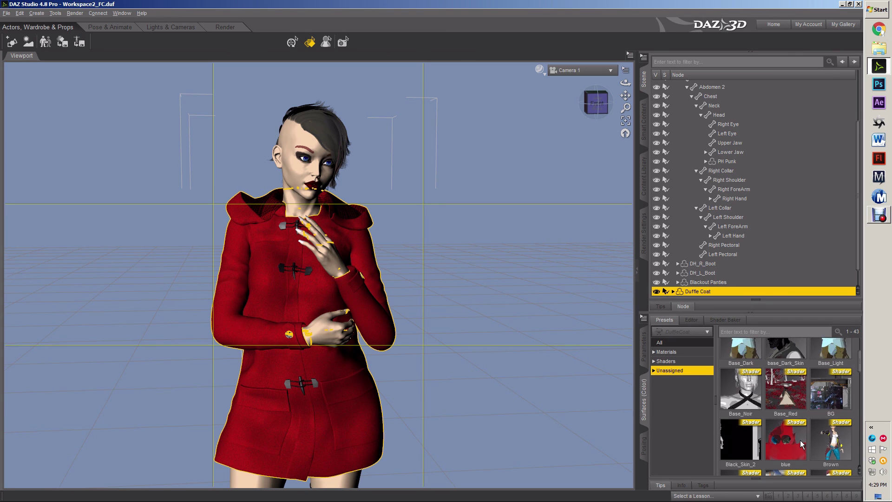
{"action": "scroll", "coordinate": [801, 443], "scroll_direction": "up", "scroll_amount": 1}
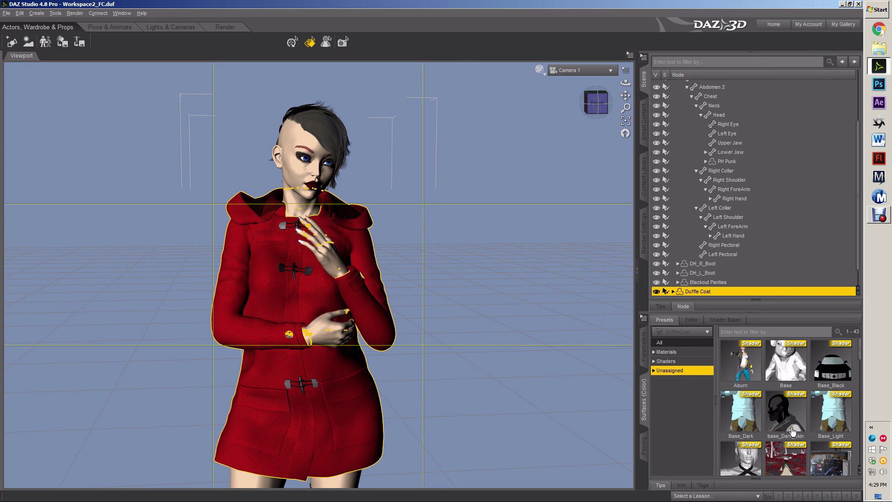
{"action": "double_click", "coordinate": [744, 373]}
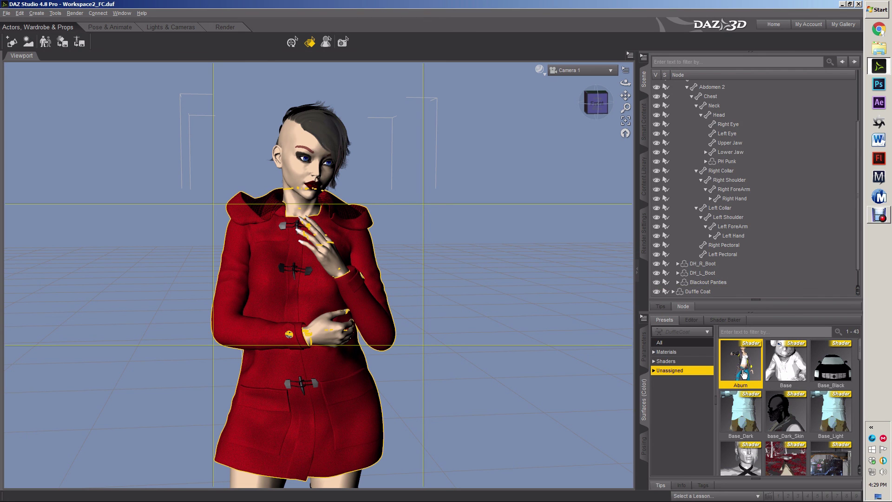
- Spot-render the figure from above the hair down past the coat hem to check the coat's shading
{"action": "left_click", "coordinate": [343, 42]}
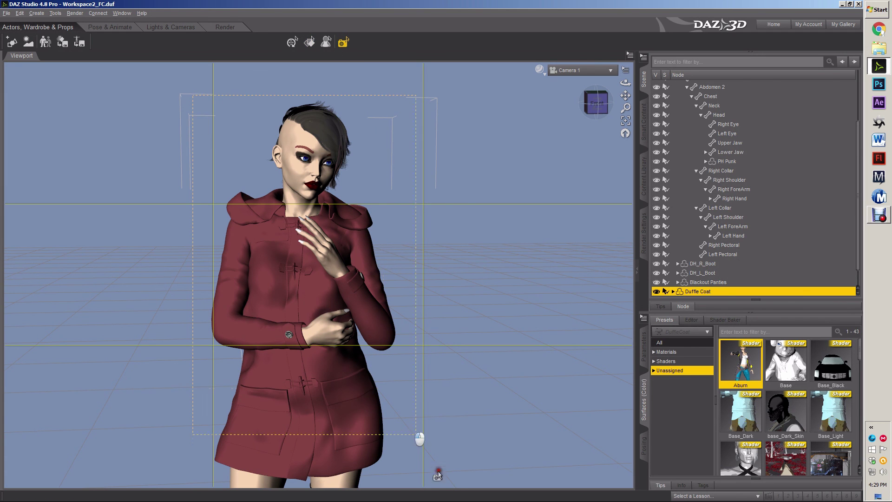
{"action": "key", "text": "ctrl+r"}
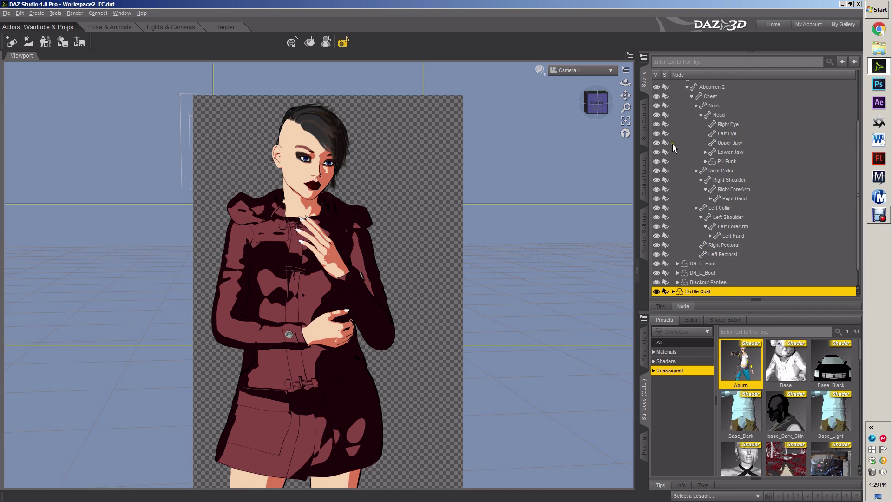
{"action": "left_click", "coordinate": [411, 239]}
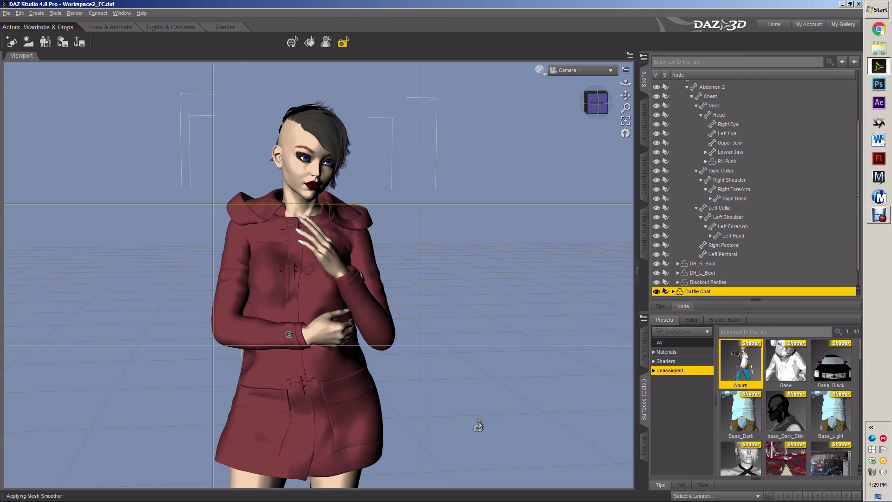
- Try the red2 shader preset on the coat surfaces and spot-render the figure from the head to below the hem
{"action": "scroll", "coordinate": [781, 401], "scroll_direction": "down", "scroll_amount": 5}
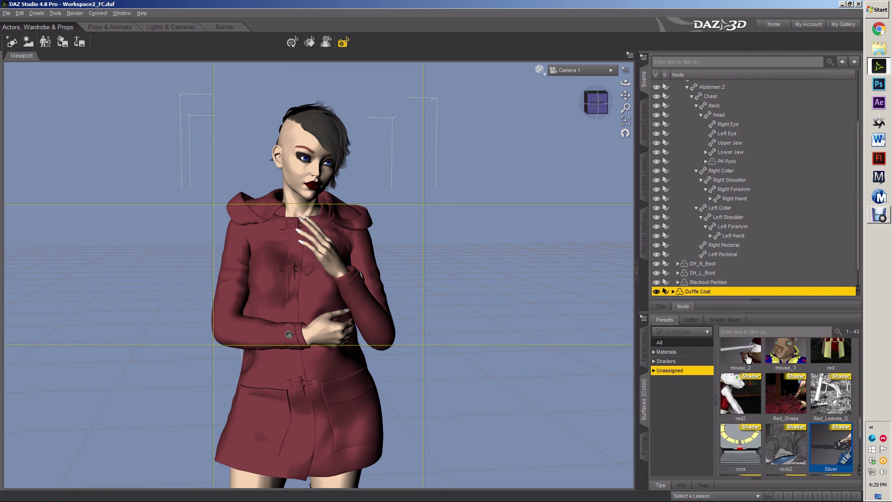
{"action": "double_click", "coordinate": [736, 453]}
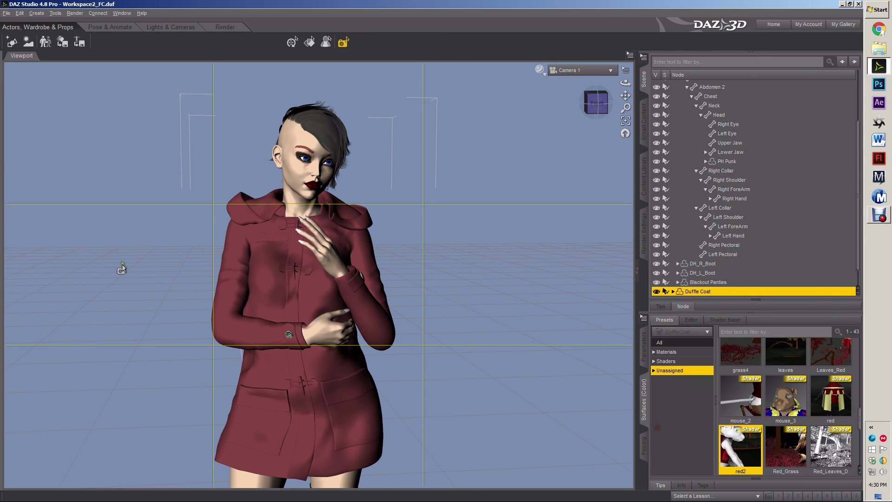
{"action": "key", "text": "ctrl+r"}
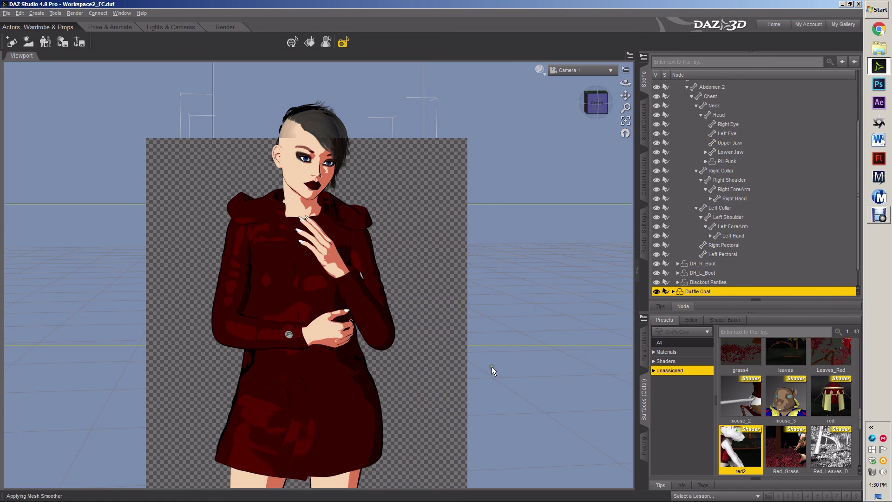
- Try the red shader preset on the coat surfaces and spot-render the coat
{"action": "double_click", "coordinate": [832, 395]}
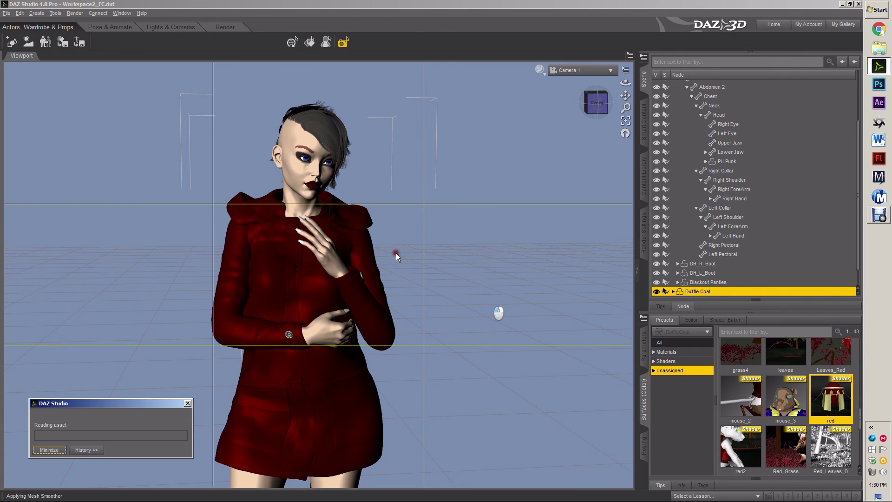
{"action": "left_click_drag", "start_coordinate": [167, 170], "coordinate": [304, 380]}
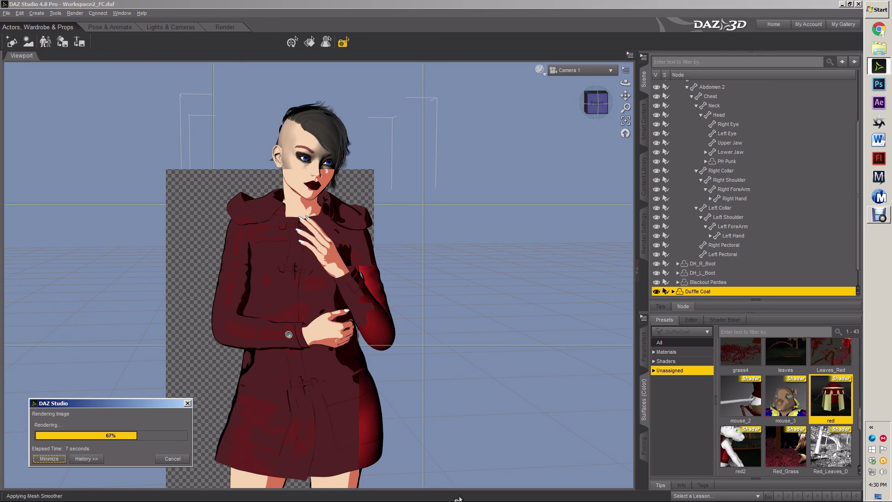
{"action": "left_click", "coordinate": [370, 303]}
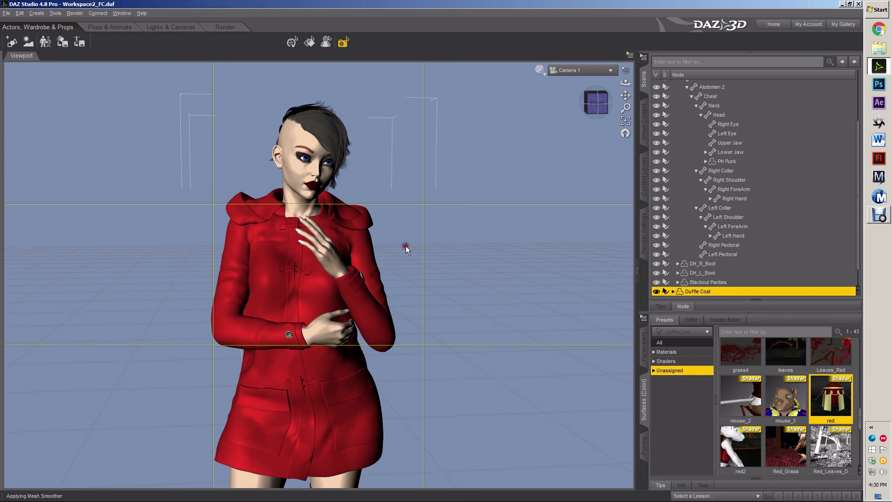
- Look through the shader presets and reapply Aburn to the Duffle Coat surfaces
{"action": "scroll", "coordinate": [773, 398], "scroll_direction": "down", "scroll_amount": 3}
{"action": "scroll", "coordinate": [773, 399], "scroll_direction": "down", "scroll_amount": 1}
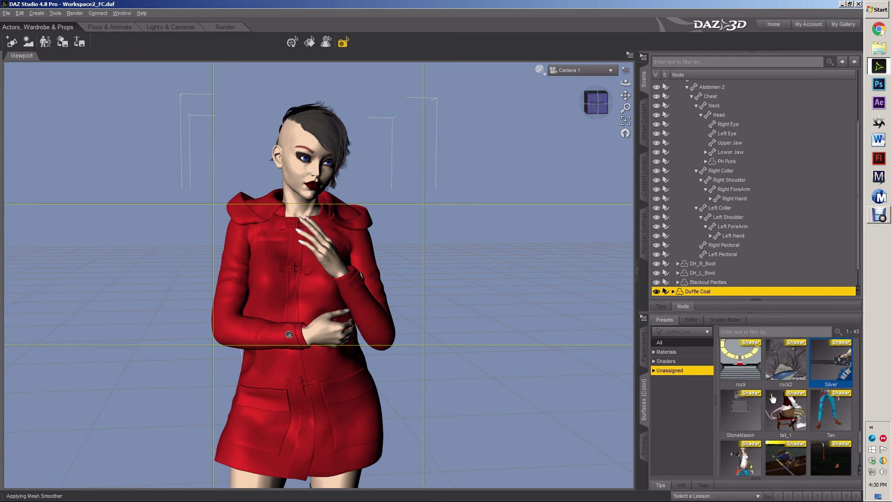
{"action": "scroll", "coordinate": [781, 404], "scroll_direction": "down", "scroll_amount": 2}
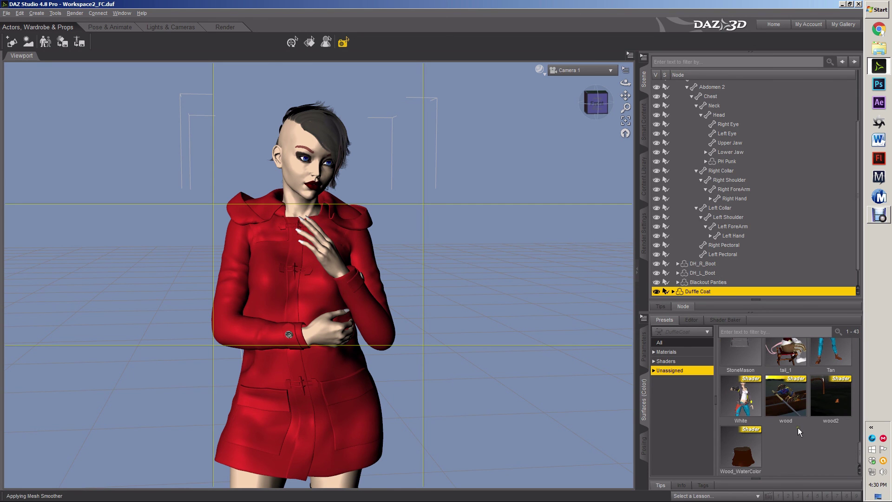
{"action": "scroll", "coordinate": [798, 428], "scroll_direction": "up", "scroll_amount": 5}
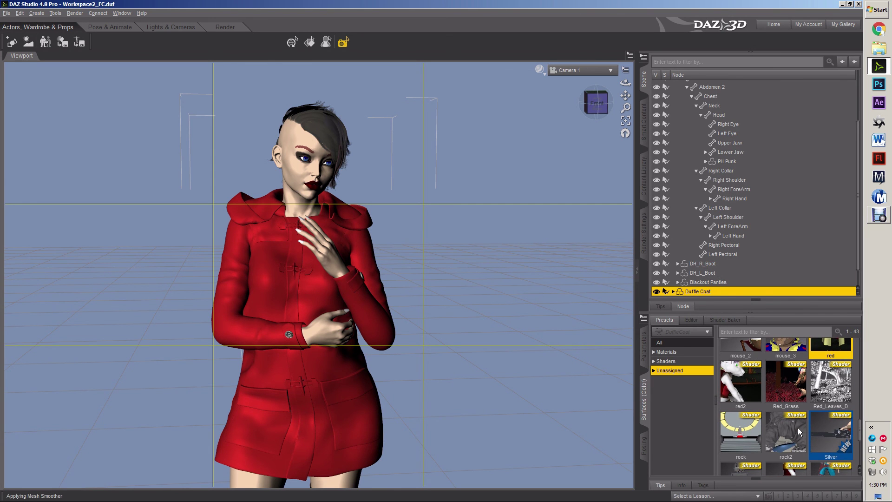
{"action": "scroll", "coordinate": [799, 431], "scroll_direction": "up", "scroll_amount": 4}
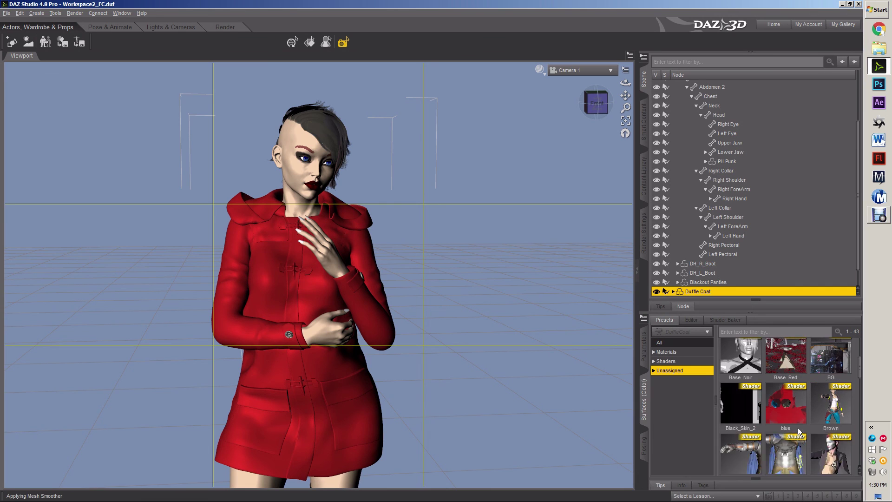
{"action": "scroll", "coordinate": [799, 432], "scroll_direction": "up", "scroll_amount": 3}
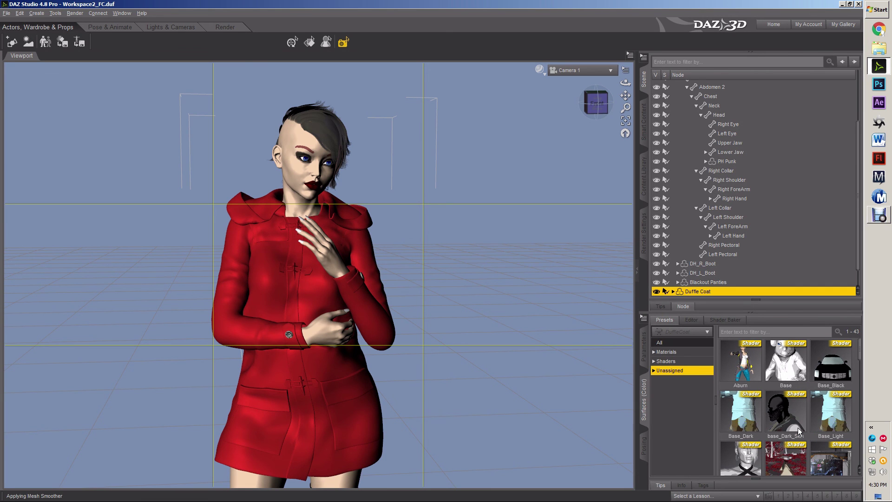
{"action": "double_click", "coordinate": [749, 360]}
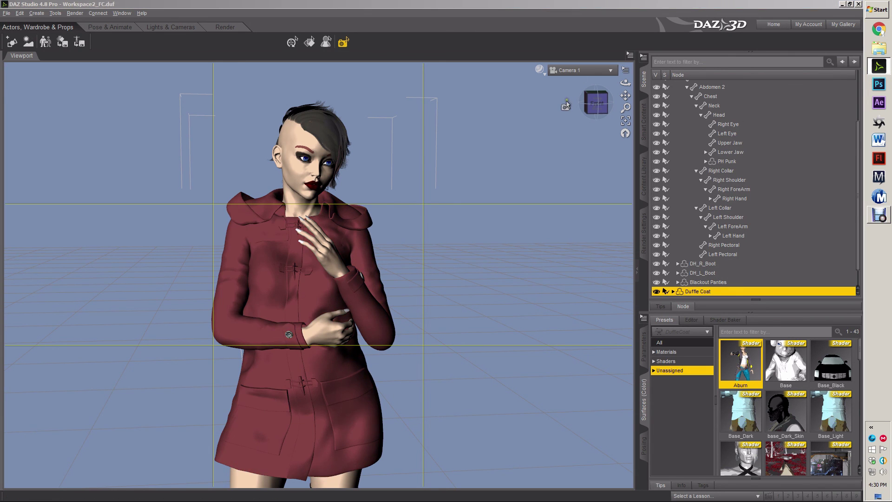
{"action": "left_click", "coordinate": [878, 32]}
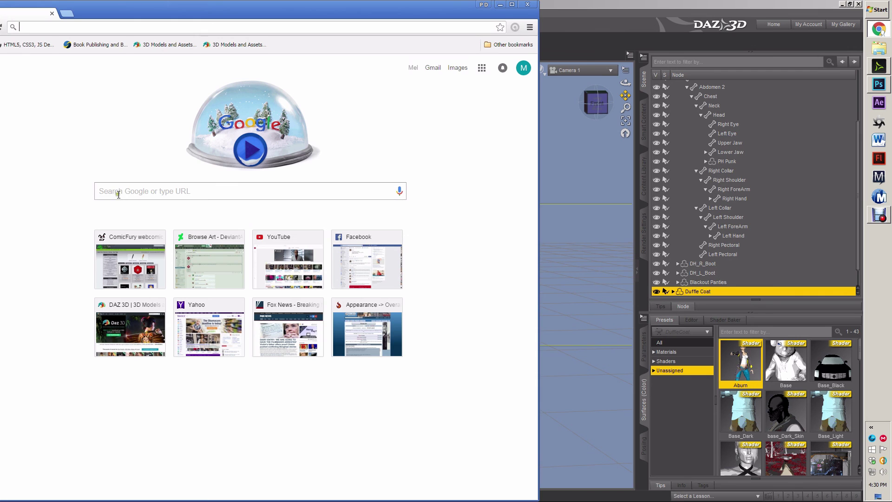
{"action": "left_click", "coordinate": [119, 194]}
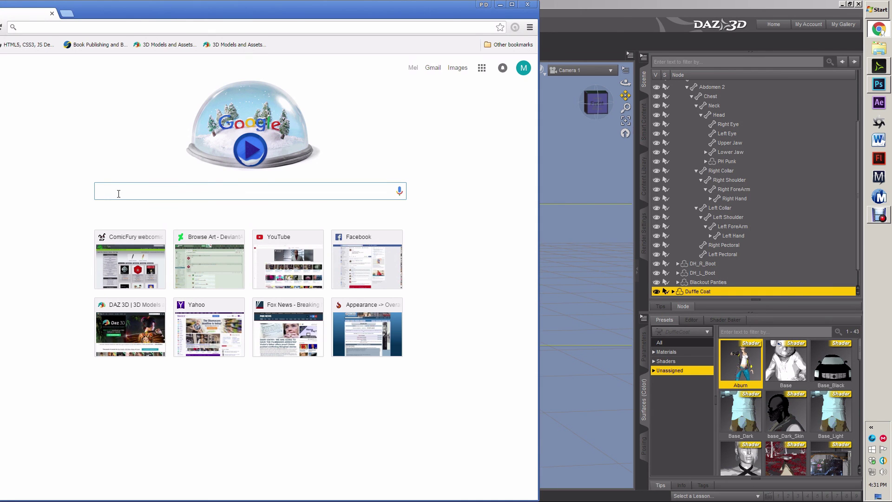
{"action": "left_click", "coordinate": [527, 7]}
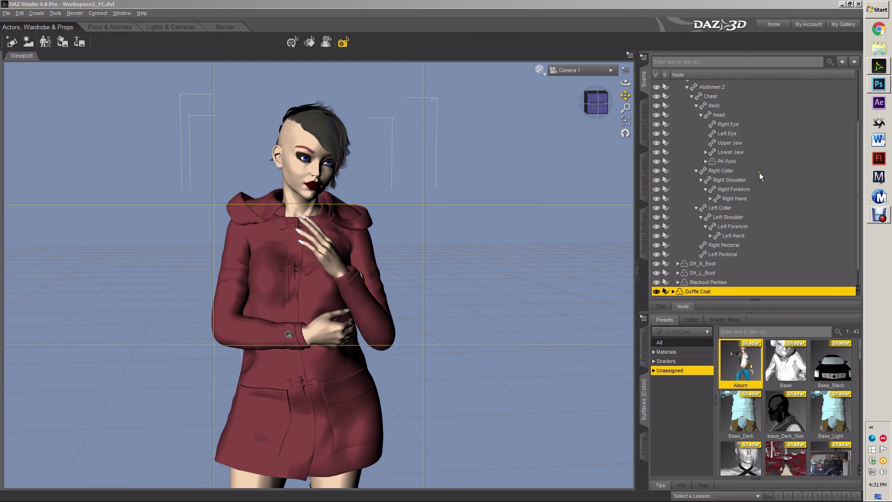
- Switch to Color.psd in Photoshop, add three empty layers above the maroon shirt reference, and reselect Layer 35
{"action": "left_click", "coordinate": [876, 216]}
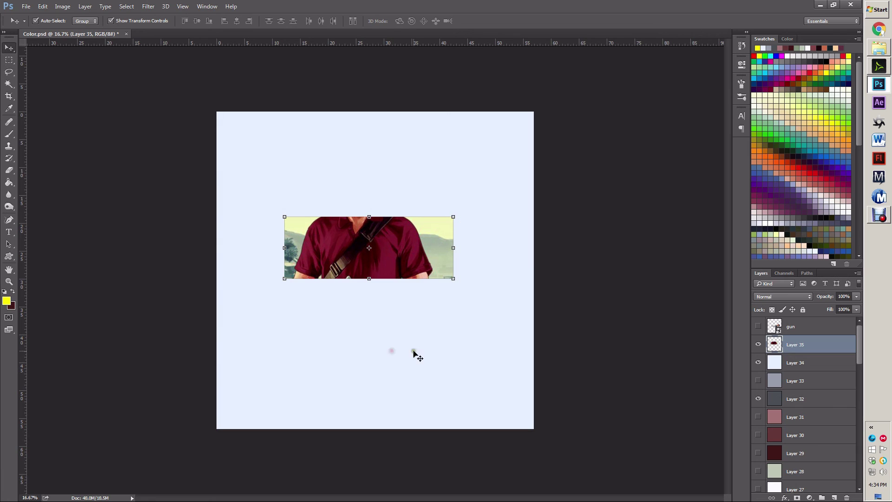
{"action": "key", "text": "z"}
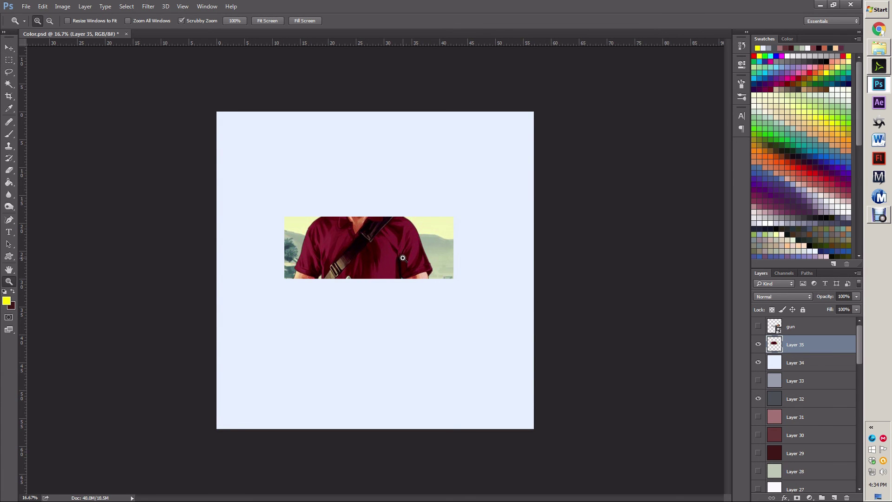
{"action": "left_click_drag", "start_coordinate": [392, 252], "coordinate": [423, 350]}
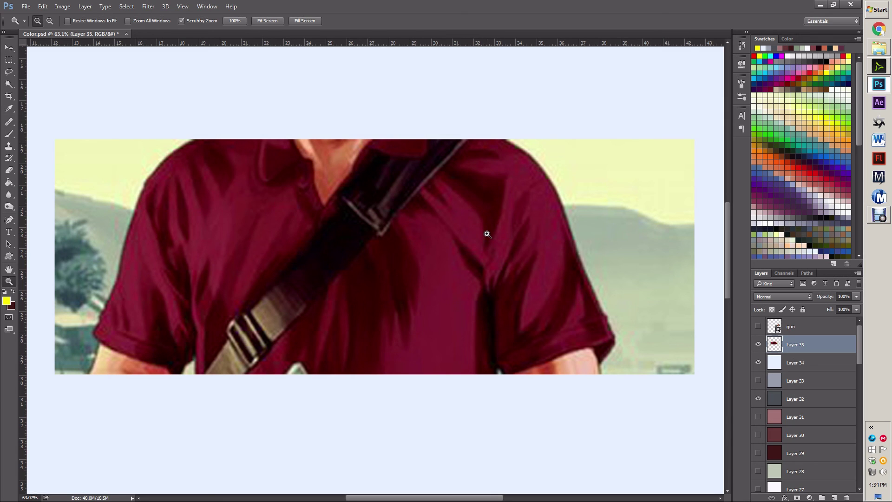
{"action": "left_click", "coordinate": [835, 497]}
{"action": "left_click", "coordinate": [834, 498]}
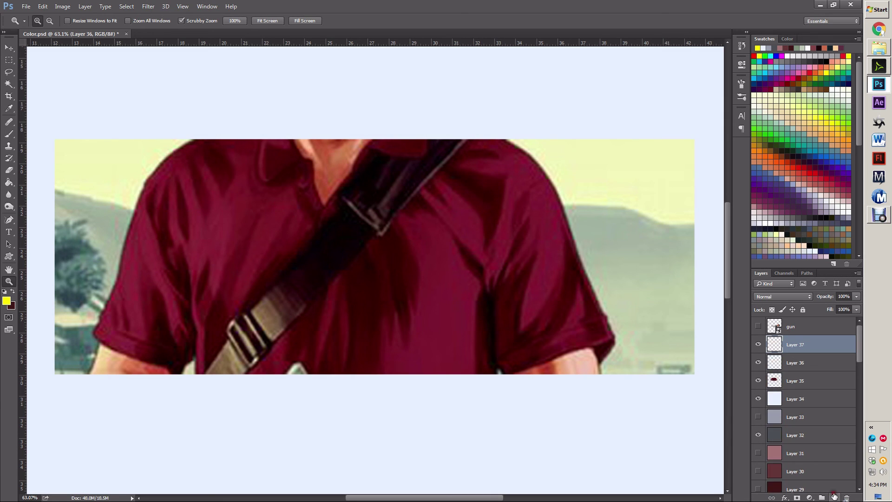
{"action": "left_click", "coordinate": [835, 498]}
{"action": "left_click", "coordinate": [806, 408]}
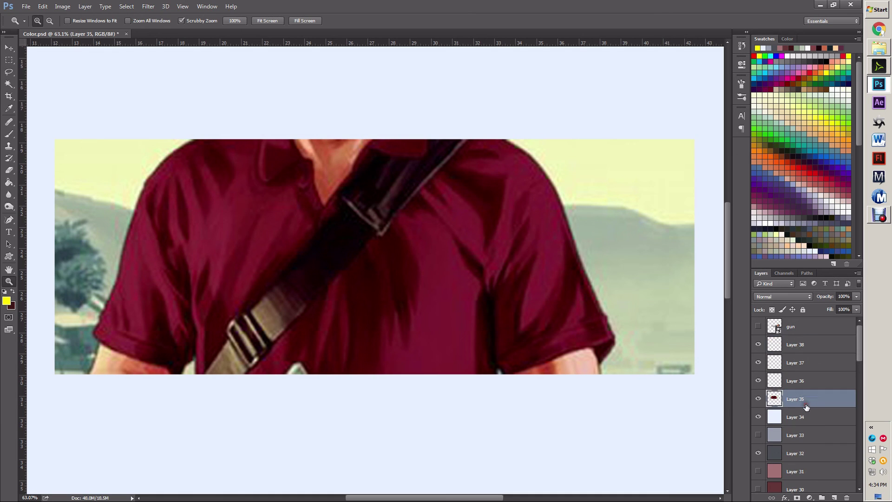
- Sample the mid maroon from the shirt's chest beside the strap and fill the empty Layer 36 with it
{"action": "left_click", "coordinate": [6, 107]}
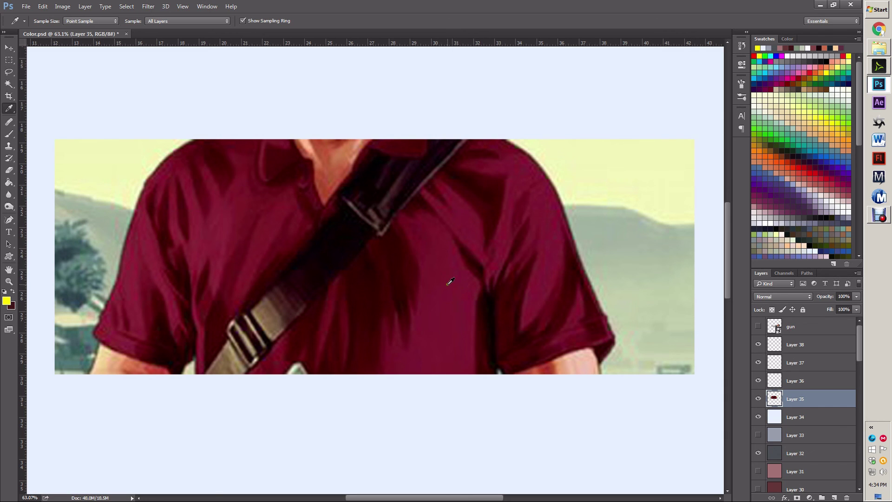
{"action": "left_click", "coordinate": [452, 307]}
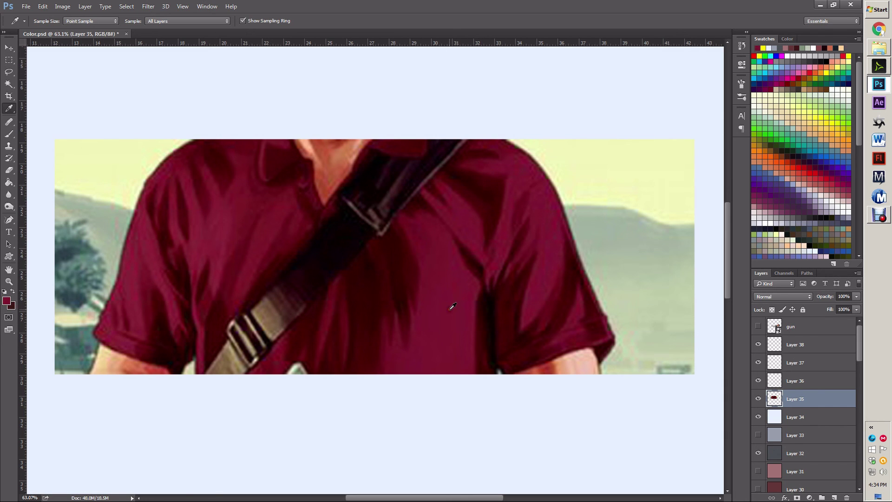
{"action": "left_click", "coordinate": [817, 389]}
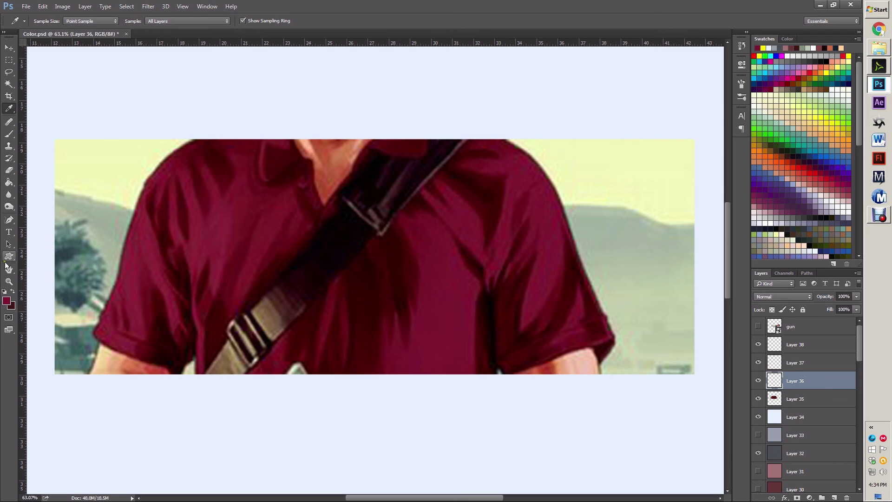
{"action": "left_click", "coordinate": [9, 182]}
{"action": "left_click", "coordinate": [595, 295]}
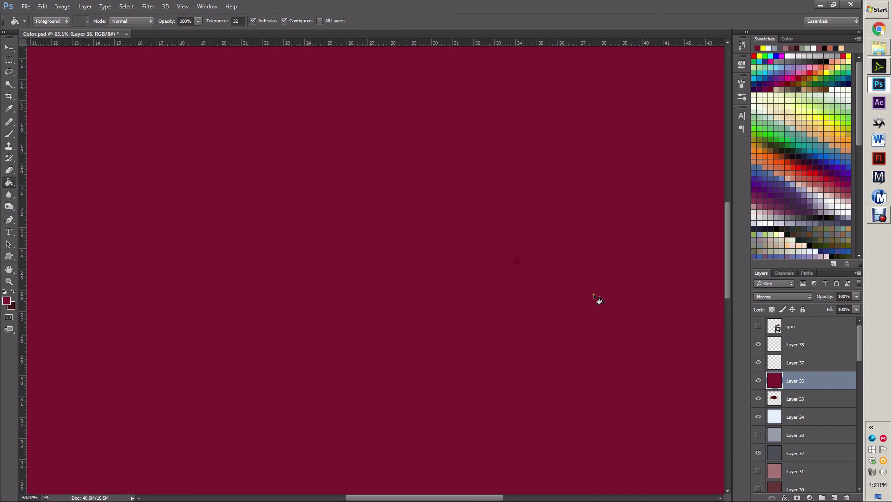
- Move the shirt reference Layer 35 above Layer 38 and keep it selected
{"action": "left_click_drag", "start_coordinate": [796, 399], "coordinate": [809, 344]}
{"action": "left_click", "coordinate": [816, 380]}
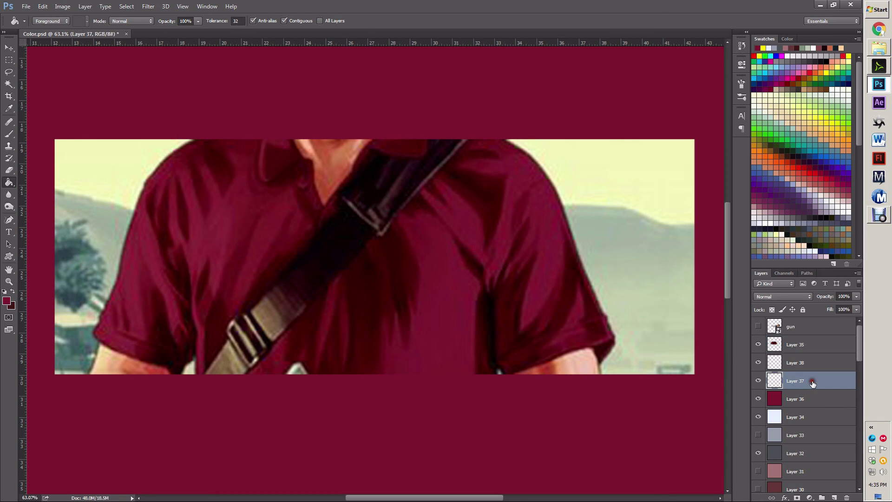
{"action": "left_click", "coordinate": [805, 344]}
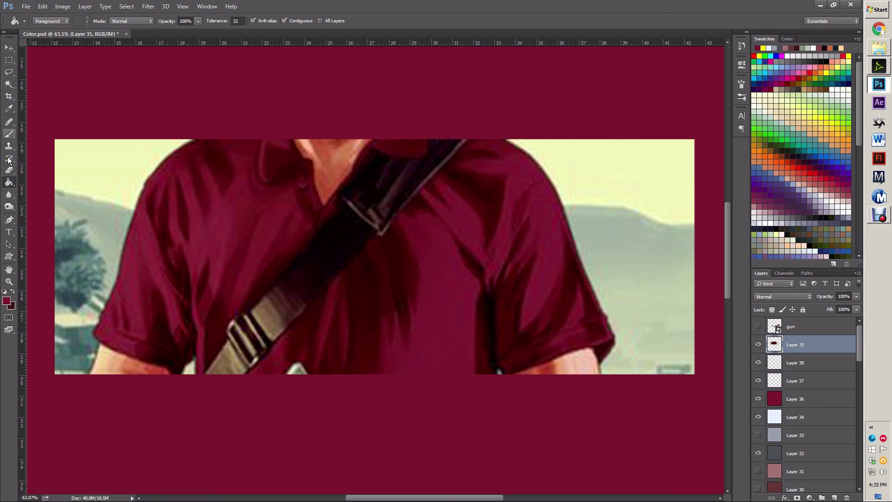
- Sample the dark fold colour below the strap on the shirt and fill Layer 37 with it
{"action": "left_click", "coordinate": [9, 108]}
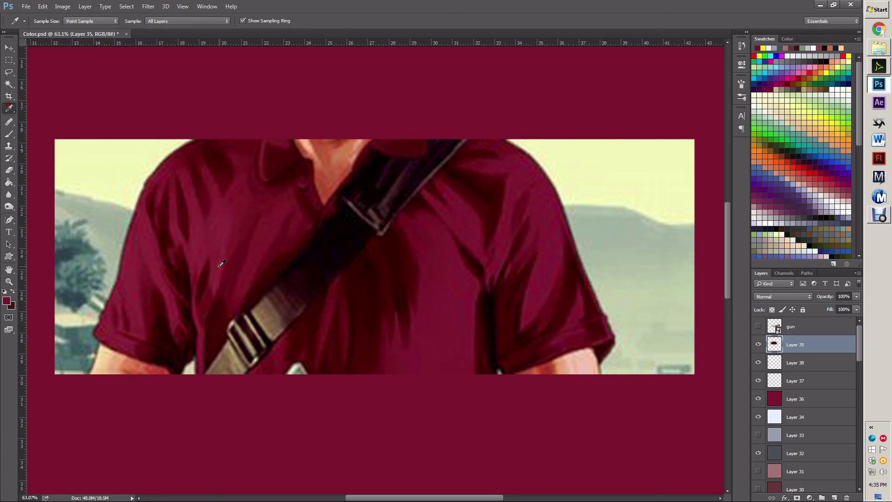
{"action": "left_click", "coordinate": [364, 281]}
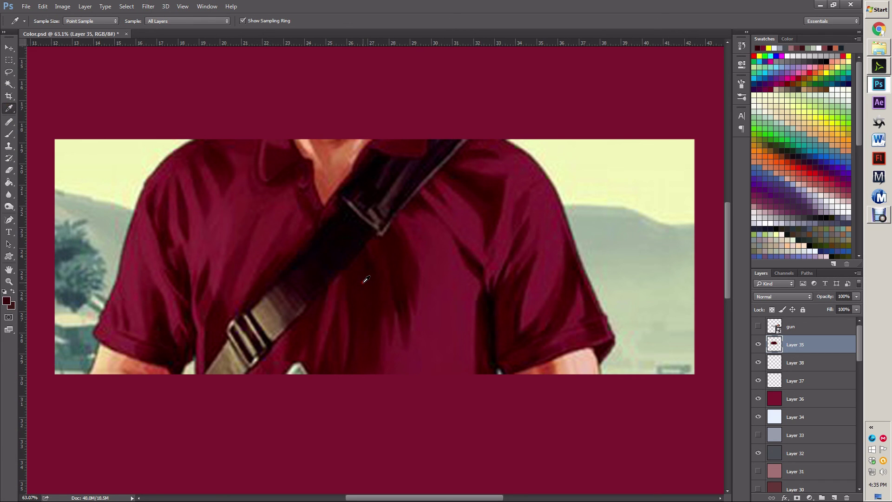
{"action": "left_click", "coordinate": [817, 381]}
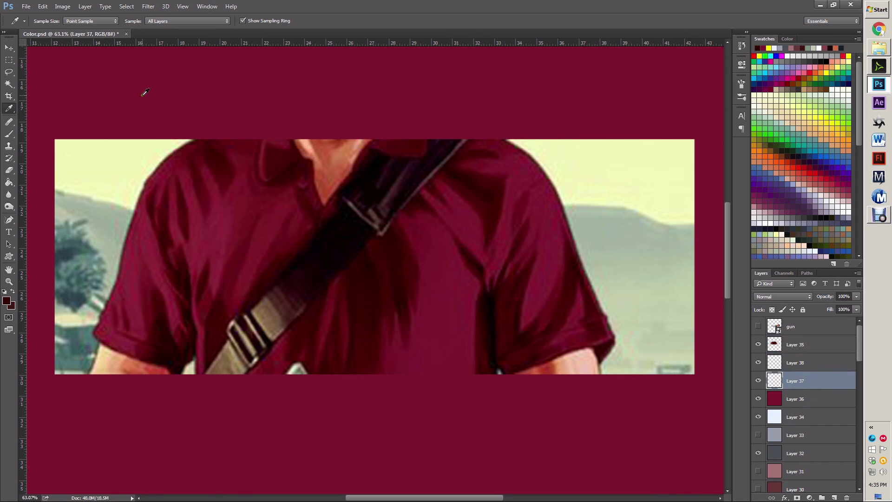
{"action": "left_click", "coordinate": [9, 182]}
{"action": "left_click", "coordinate": [201, 84]}
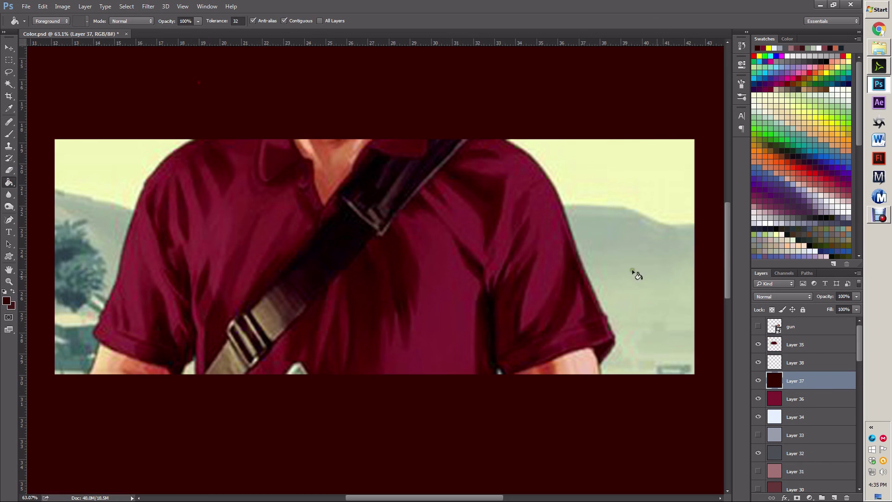
- Sample a lighter red from the shirt's collar and shoulder area on Layer 35 as the foreground colour
{"action": "left_click", "coordinate": [838, 364]}
{"action": "left_click", "coordinate": [818, 344]}
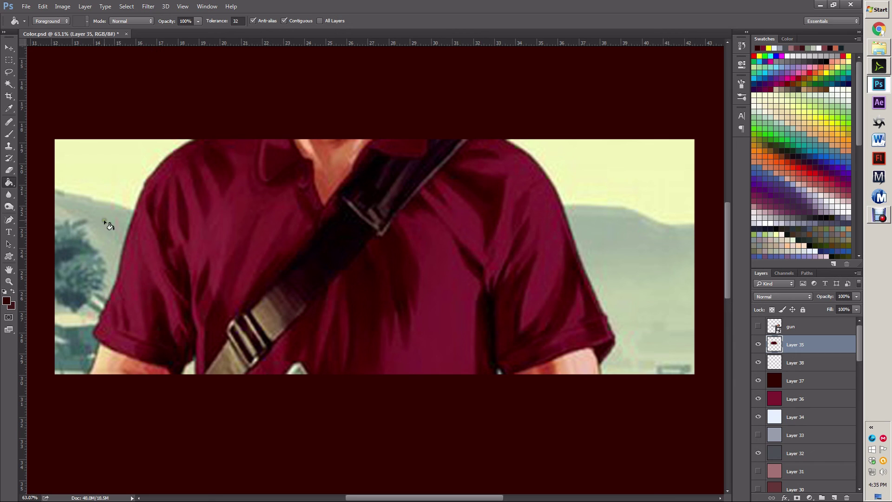
{"action": "left_click", "coordinate": [10, 110]}
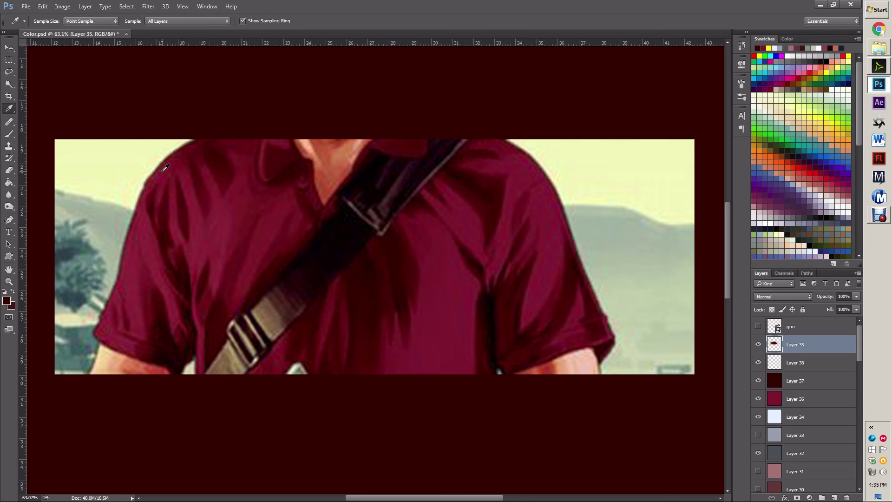
{"action": "left_click", "coordinate": [190, 145]}
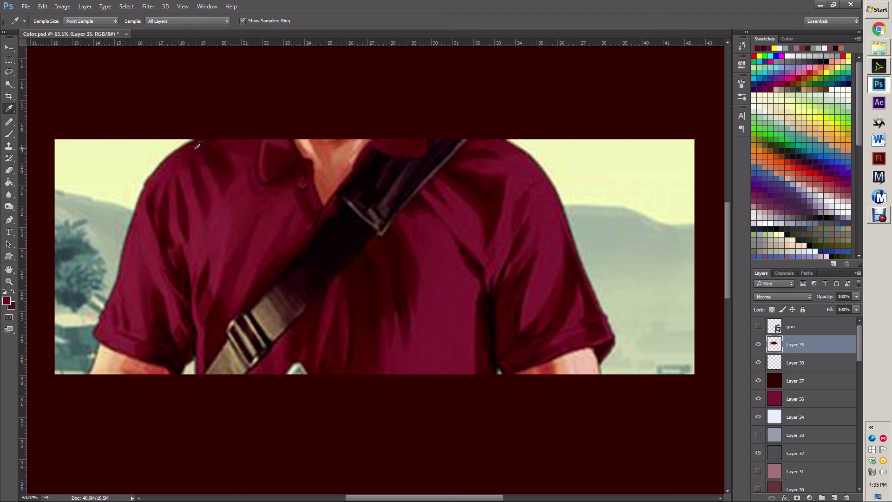
{"action": "left_click", "coordinate": [284, 142]}
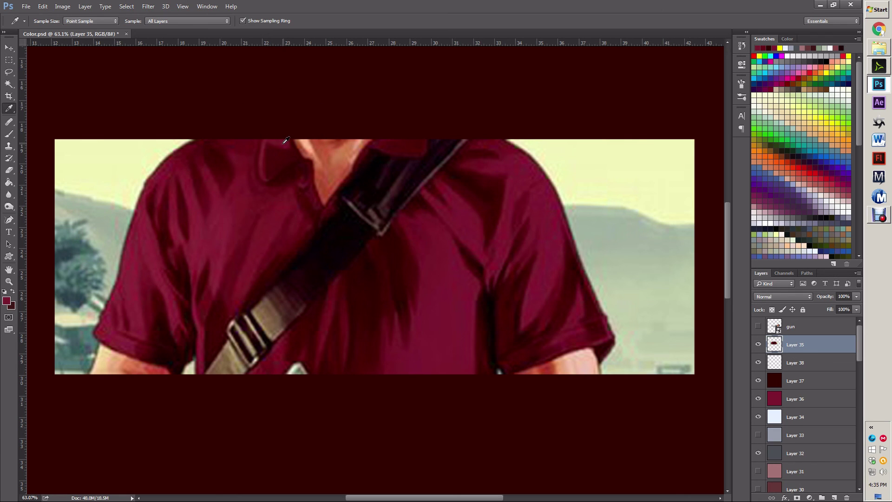
{"action": "left_click", "coordinate": [285, 141]}
{"action": "left_click", "coordinate": [249, 137]}
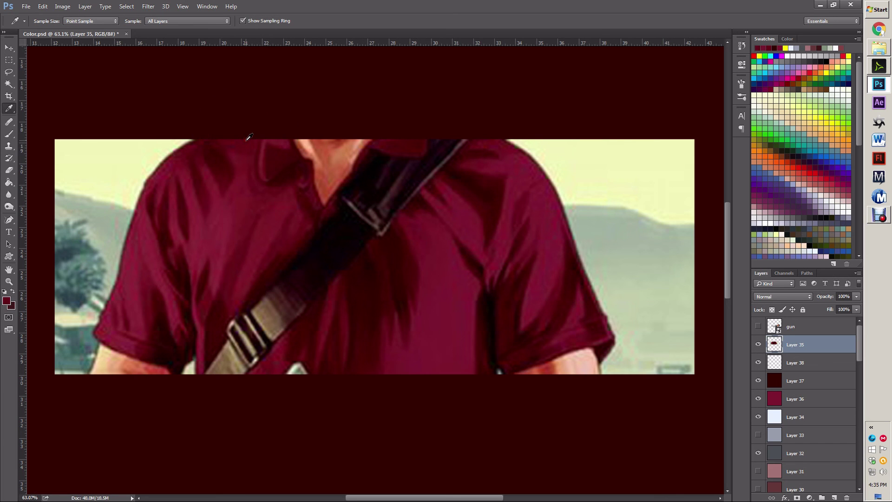
{"action": "left_click_drag", "start_coordinate": [250, 138], "coordinate": [264, 156]}
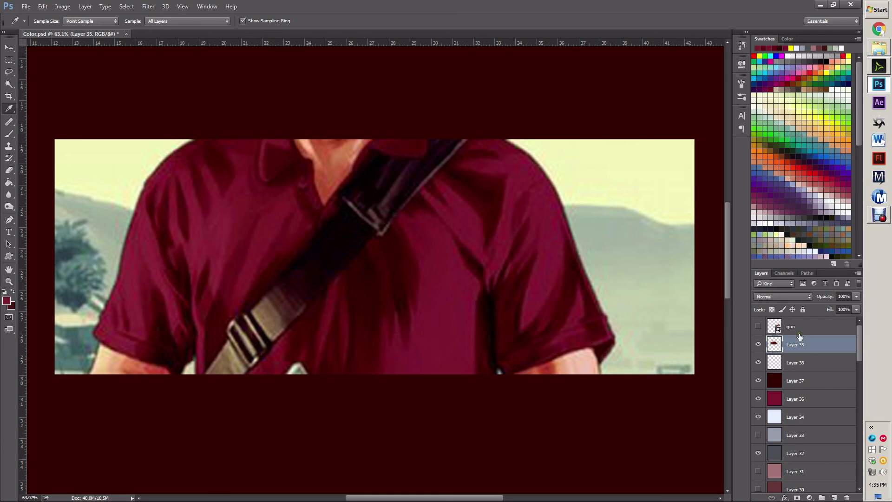
- Hide the shirt reference Layer 35 and fill Layer 38 with the sampled collar red
{"action": "left_click", "coordinate": [758, 344]}
{"action": "left_click", "coordinate": [815, 365]}
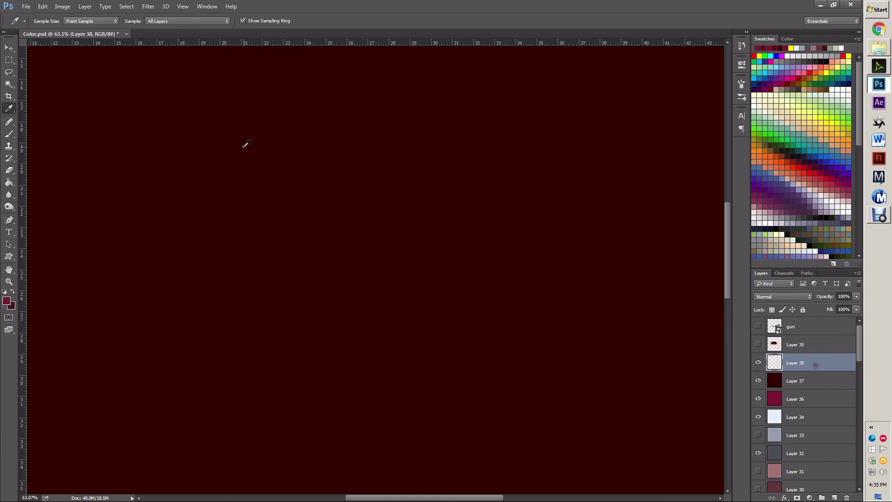
{"action": "left_click", "coordinate": [9, 182]}
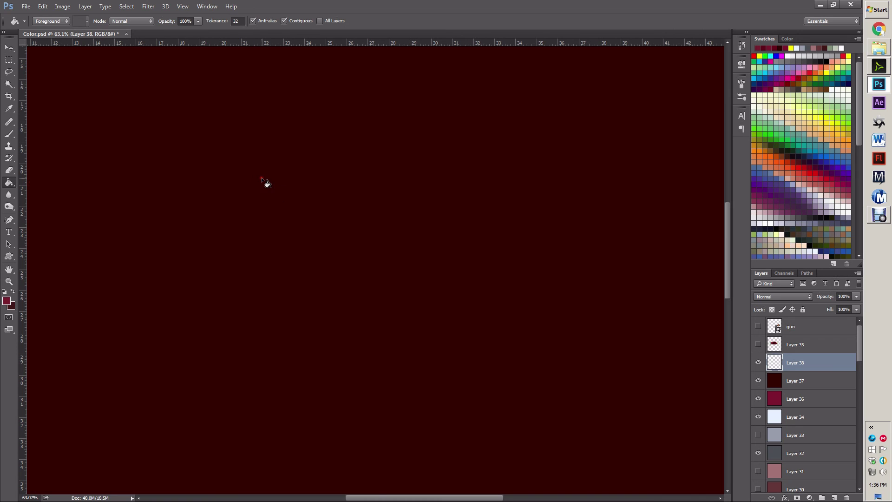
{"action": "left_click", "coordinate": [263, 181]}
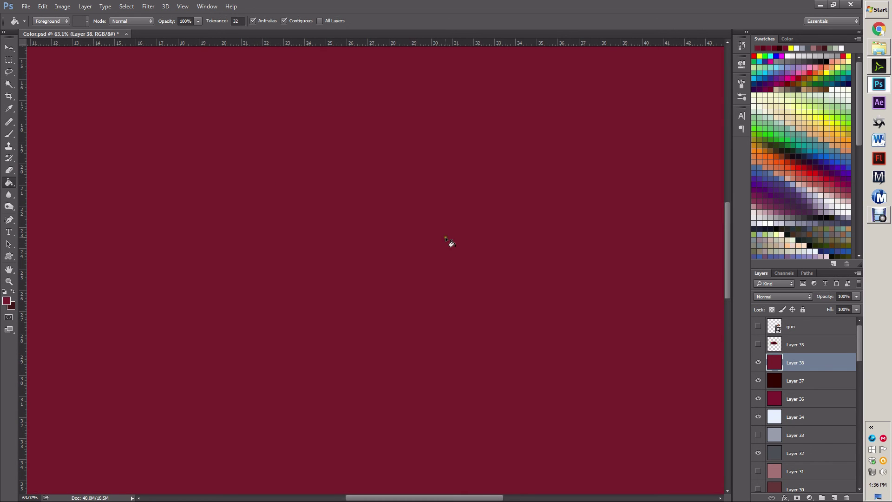
{"action": "left_click", "coordinate": [19, 7]}
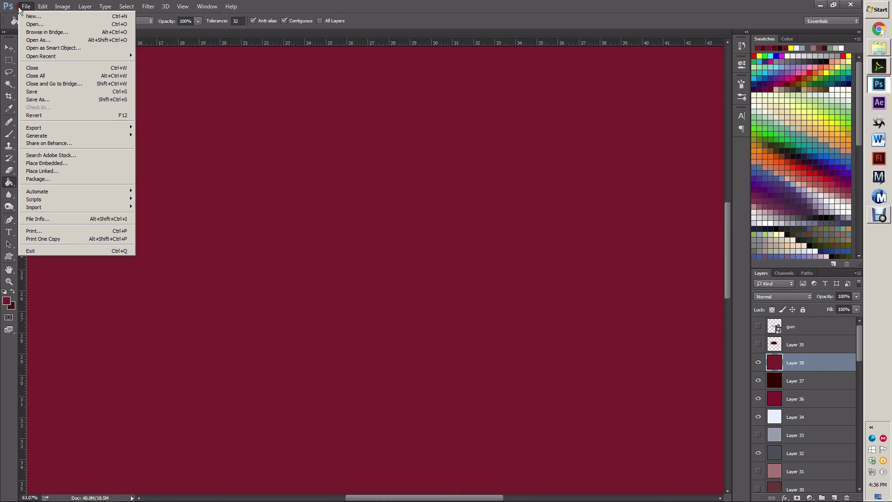
{"action": "left_click", "coordinate": [148, 7]}
{"action": "left_click", "coordinate": [414, 4]}
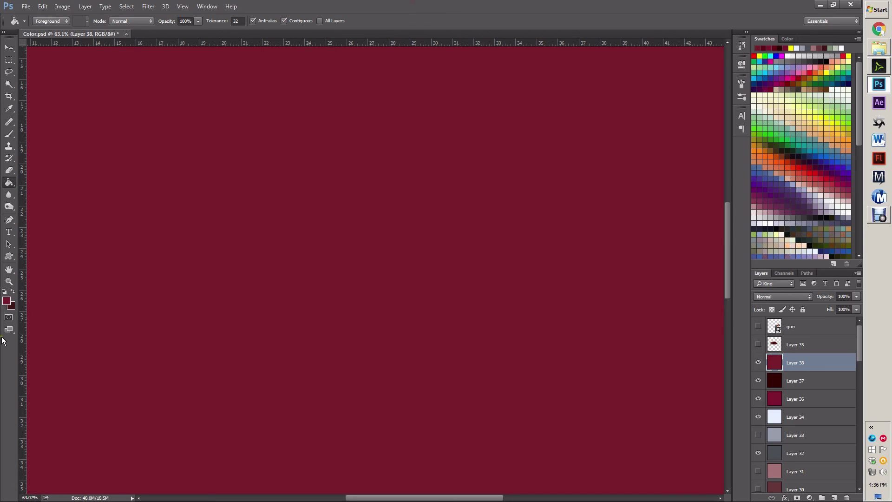
- Brighten the foreground colour to #ab2a3c and refill Layer 38 with it
{"action": "left_click", "coordinate": [6, 301]}
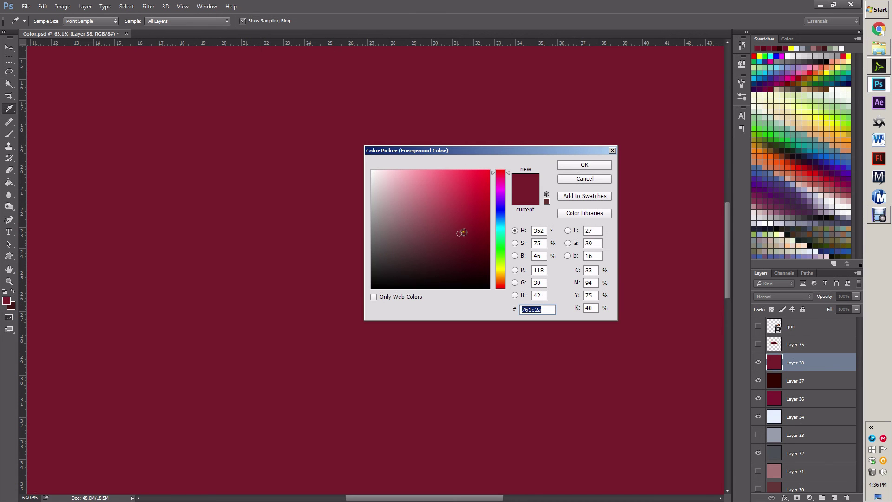
{"action": "left_click_drag", "start_coordinate": [459, 231], "coordinate": [460, 211]}
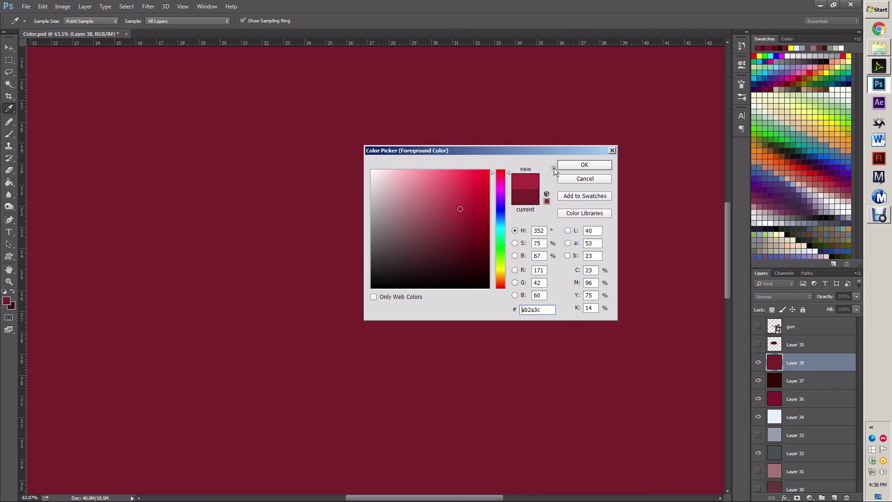
{"action": "left_click", "coordinate": [589, 163]}
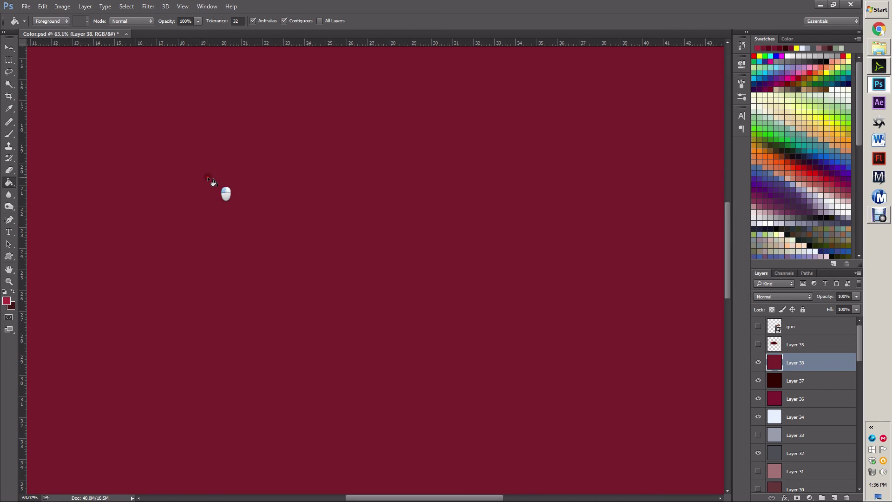
{"action": "left_click", "coordinate": [207, 177]}
- Save the bright red fill as a JPEG named Red_S in the FullColor folder at maximum quality 12
{"action": "left_click", "coordinate": [26, 6]}
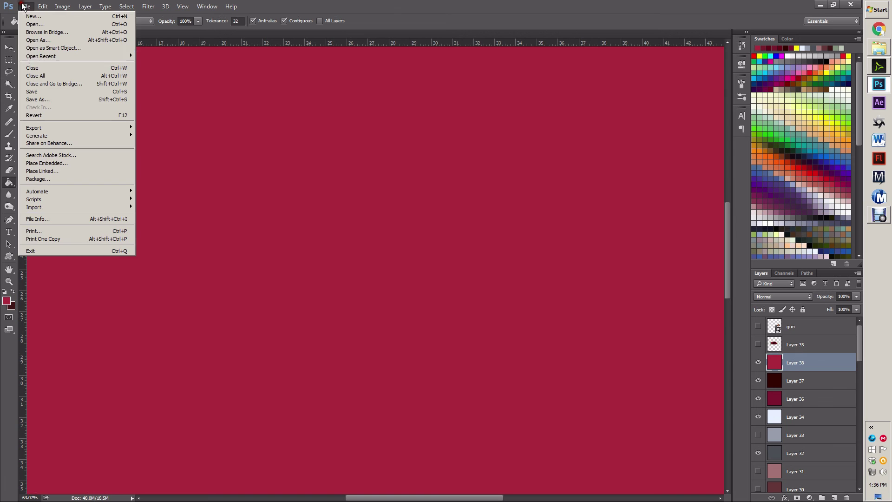
{"action": "left_click", "coordinate": [45, 97]}
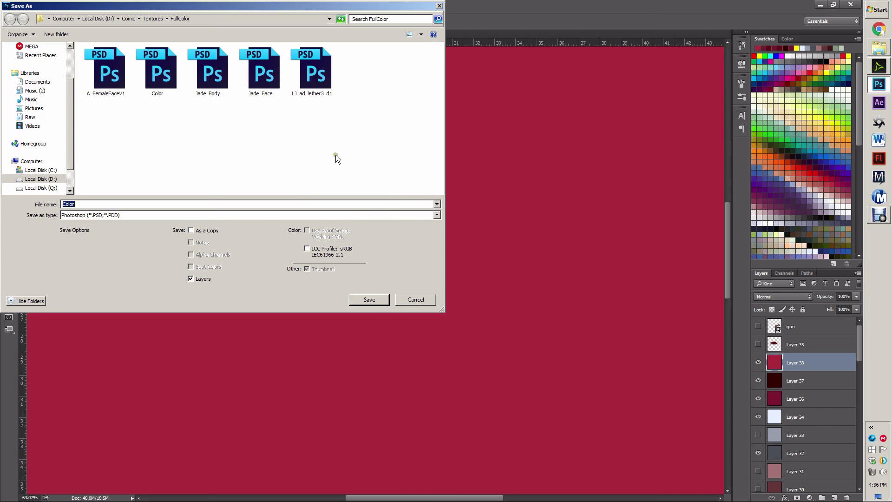
{"action": "left_click", "coordinate": [128, 215]}
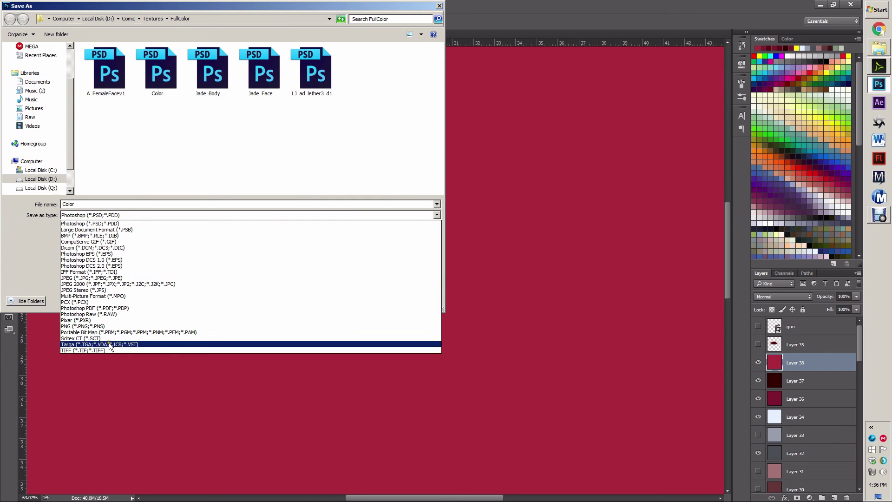
{"action": "left_click", "coordinate": [122, 278]}
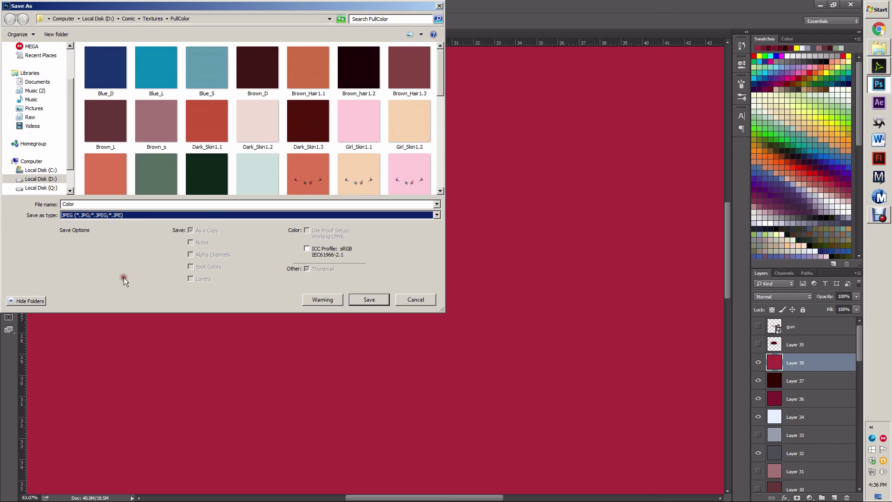
{"action": "double_click", "coordinate": [96, 206]}
{"action": "type", "text": "Red"}
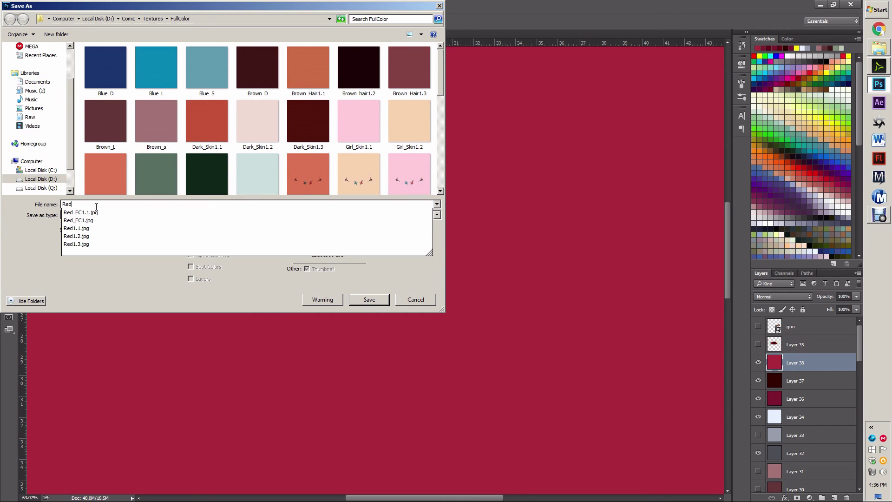
{"action": "type", "text": "_S"}
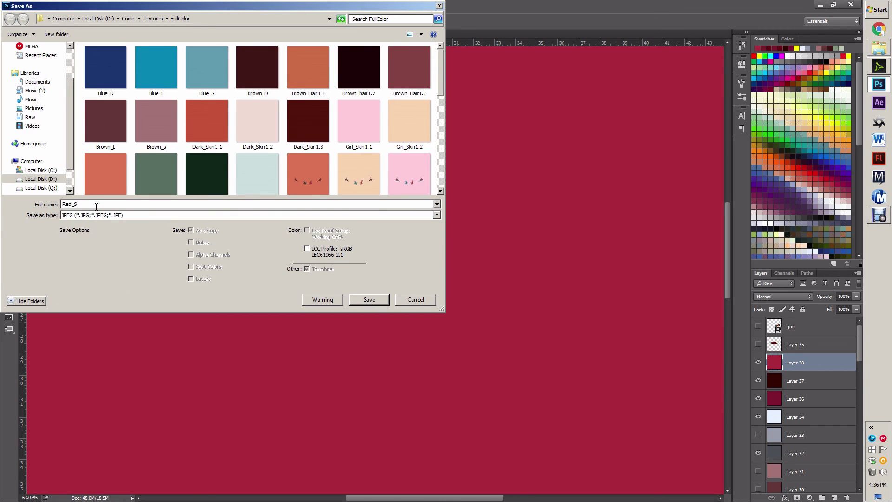
{"action": "key", "text": "Return"}
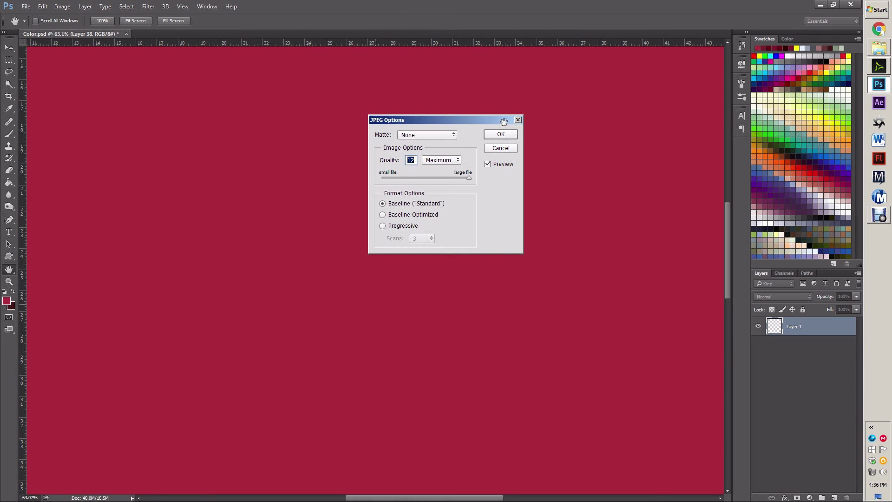
{"action": "left_click", "coordinate": [501, 135]}
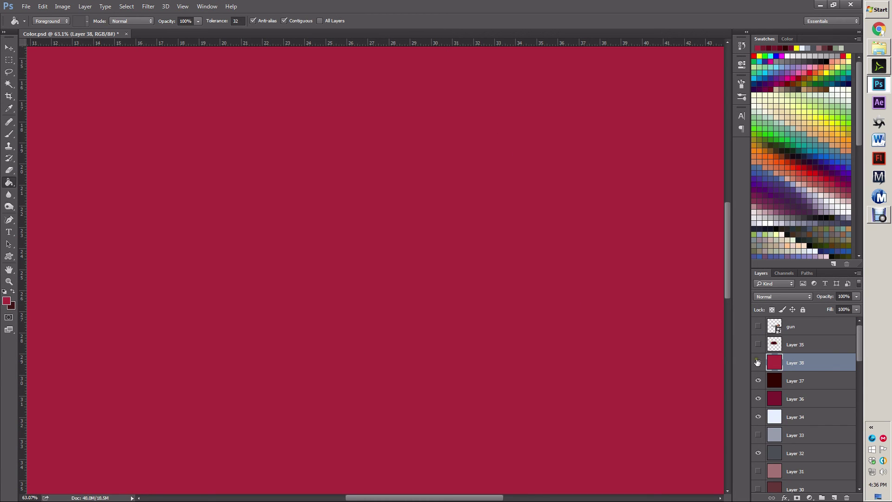
- Hide Layer 38 and save the dark red Layer 37 fill as a JPEG named Red_D at maximum quality 12
{"action": "left_click", "coordinate": [758, 363]}
{"action": "left_click", "coordinate": [26, 6]}
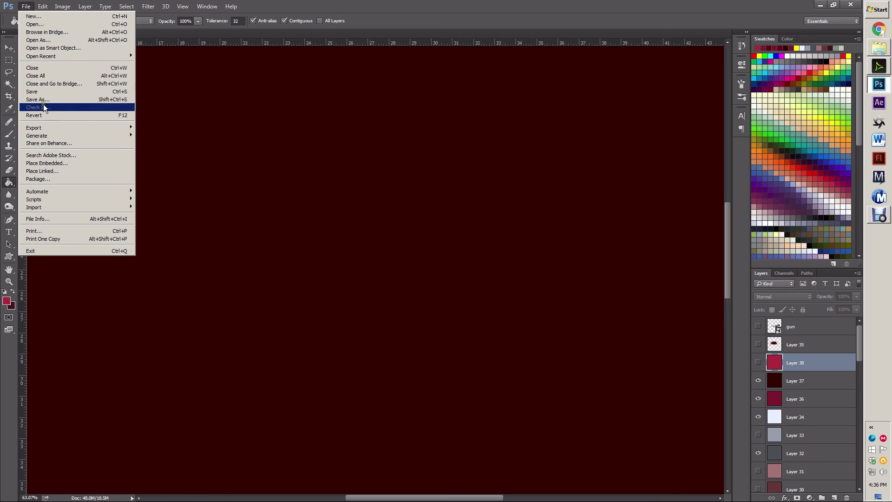
{"action": "left_click", "coordinate": [42, 97]}
{"action": "left_click", "coordinate": [120, 215]}
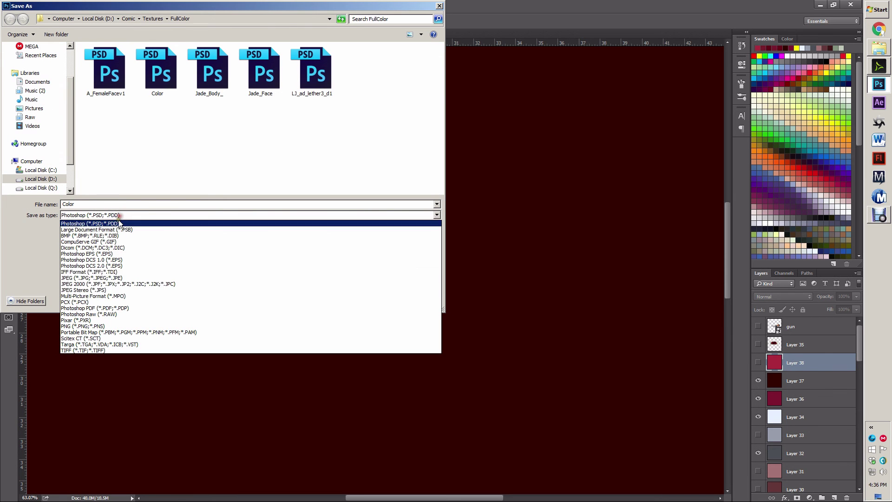
{"action": "left_click", "coordinate": [107, 279]}
{"action": "left_click", "coordinate": [109, 203]}
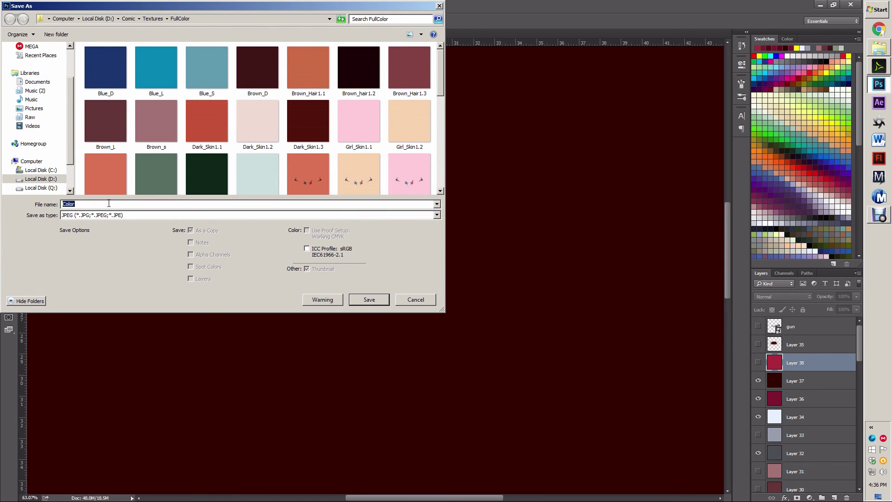
{"action": "type", "text": "Red_D"}
{"action": "left_click", "coordinate": [370, 300]}
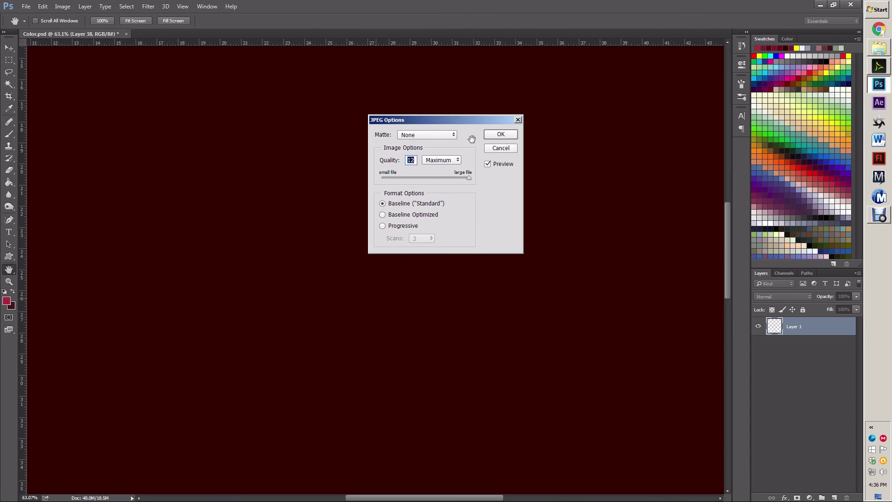
{"action": "left_click", "coordinate": [499, 135]}
- Hide Layer 37 and save the maroon Layer 36 fill as a JPEG named Red_L at maximum quality 12
{"action": "left_click", "coordinate": [759, 381]}
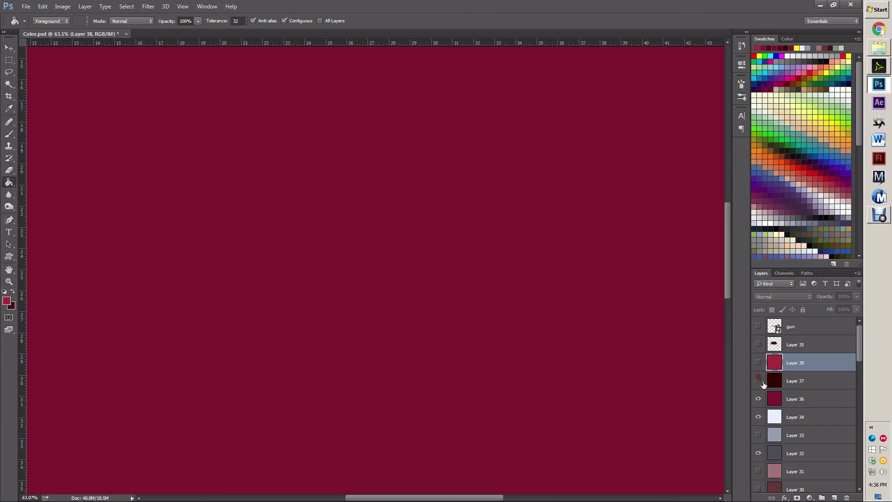
{"action": "left_click", "coordinate": [813, 404]}
{"action": "left_click", "coordinate": [26, 7]}
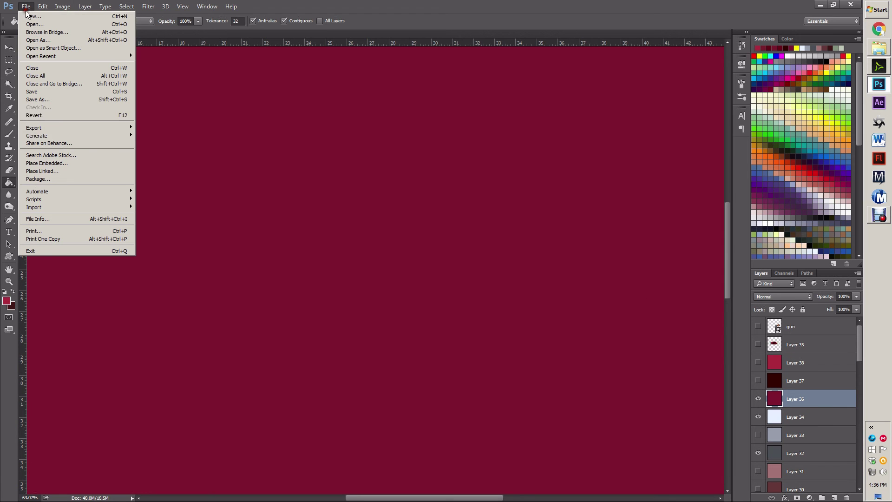
{"action": "left_click", "coordinate": [56, 101]}
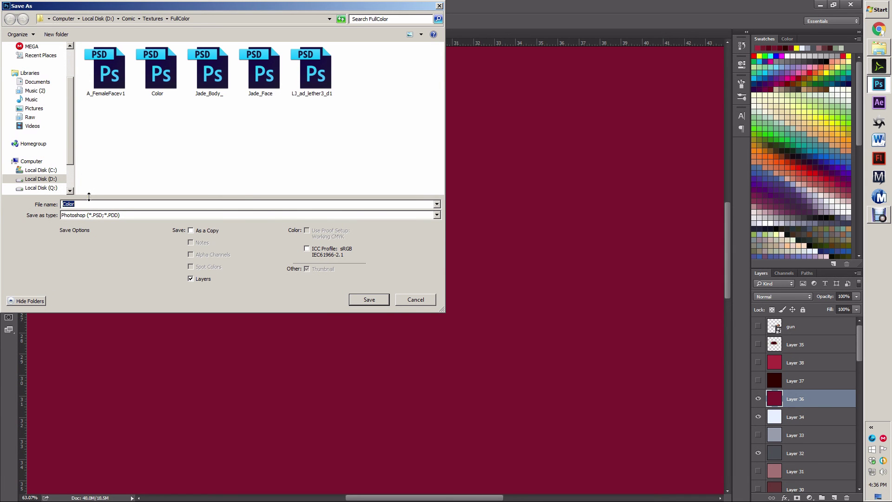
{"action": "left_click", "coordinate": [89, 214]}
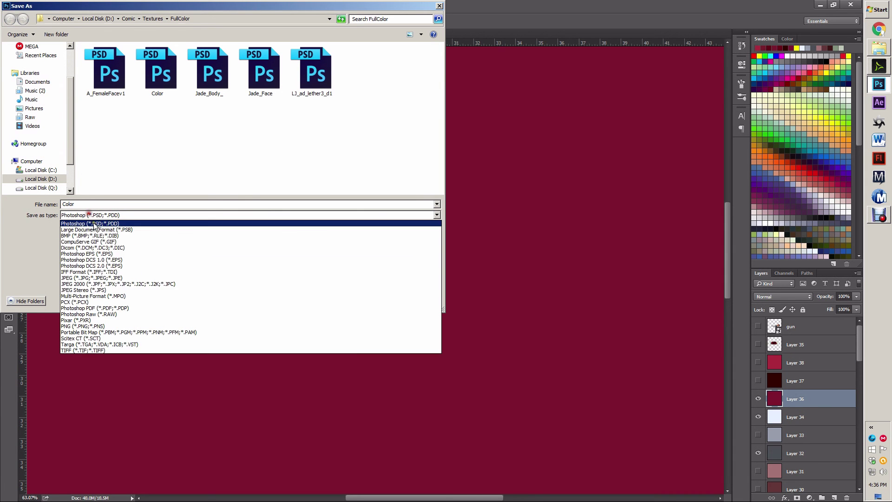
{"action": "left_click", "coordinate": [86, 277]}
{"action": "double_click", "coordinate": [90, 204]}
{"action": "type", "text": "Red_L"}
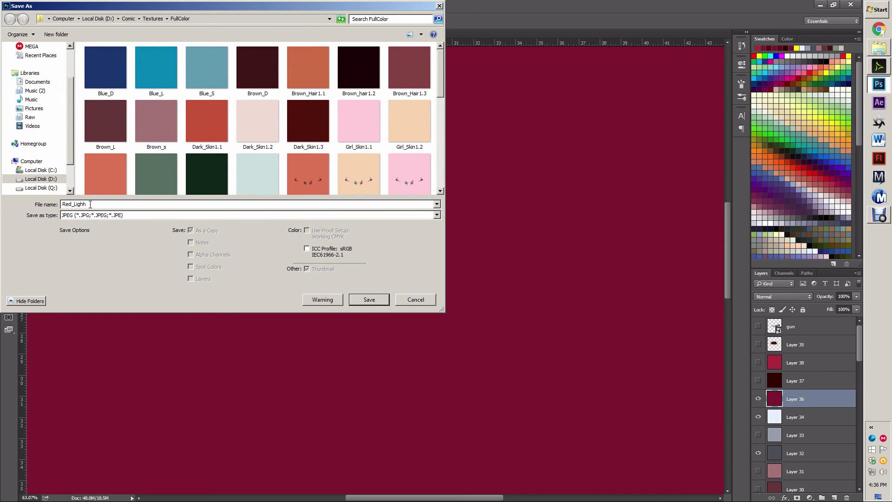
{"action": "key", "text": "Return"}
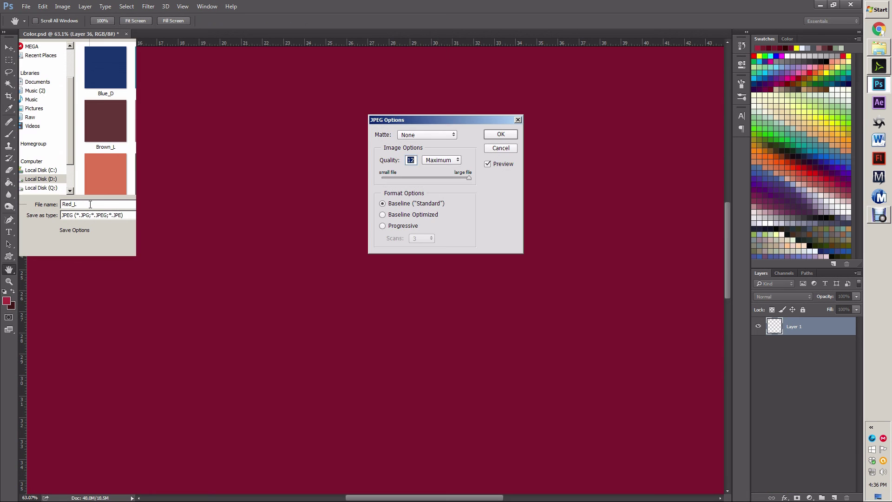
{"action": "key", "text": "Return"}
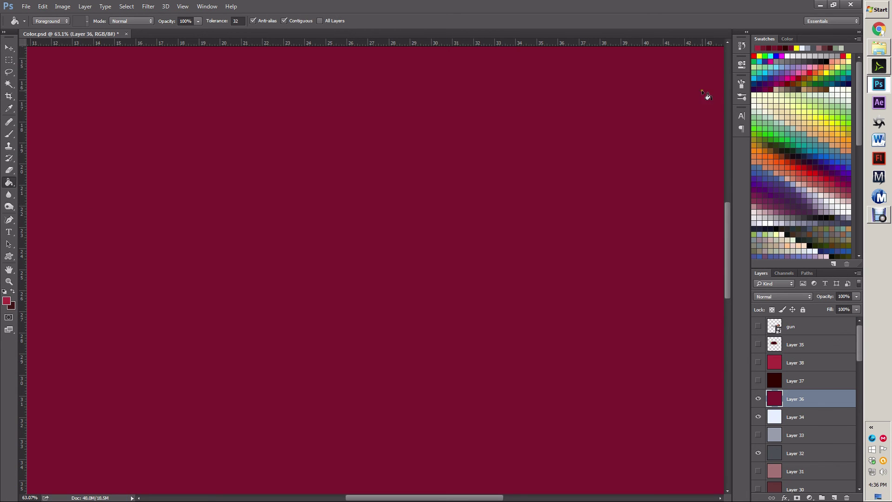
- Switch to DAZ Studio and select all the Duffle material surfaces of the Duffle Coat, leaving out the Button surface
{"action": "left_click", "coordinate": [820, 7]}
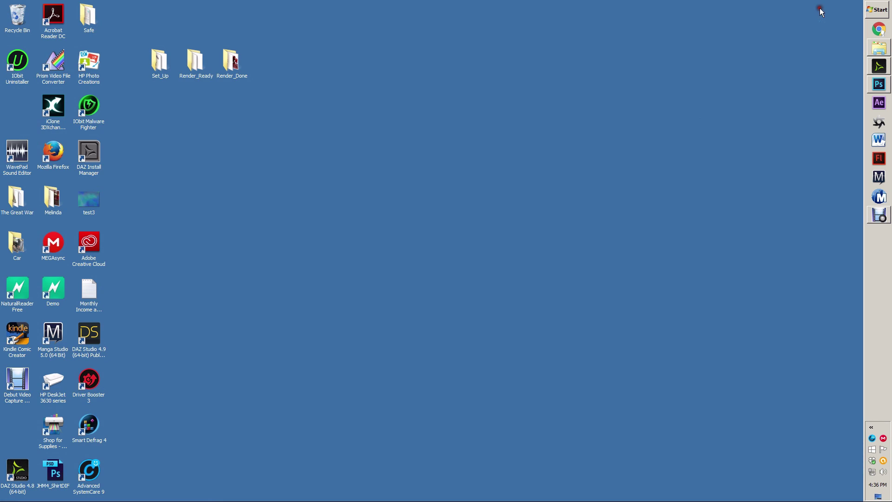
{"action": "left_click", "coordinate": [887, 69]}
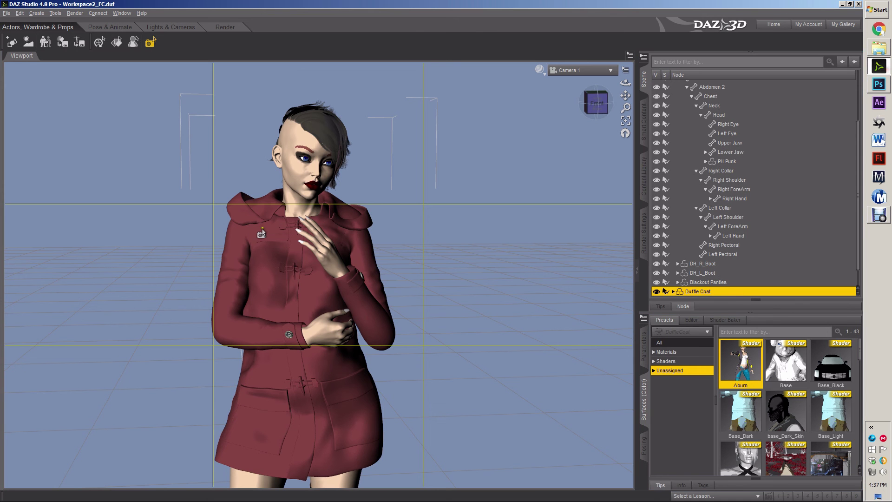
{"action": "left_click", "coordinate": [116, 45]}
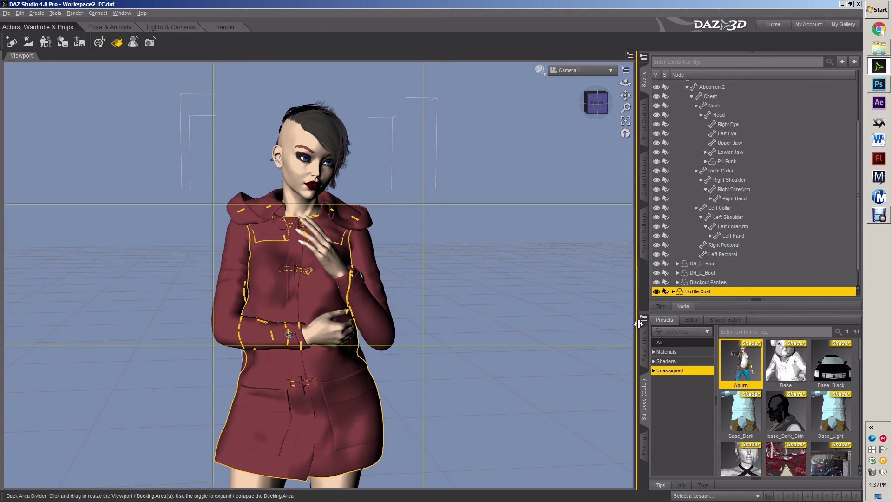
{"action": "left_click", "coordinate": [700, 319]}
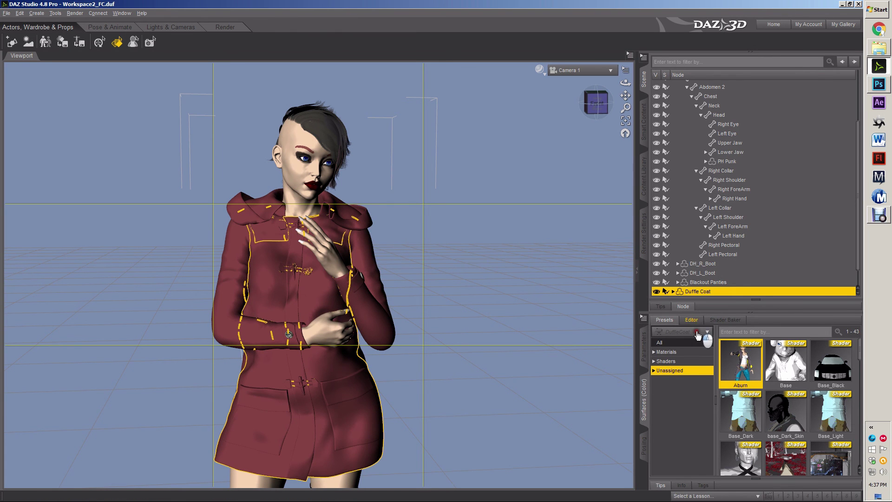
{"action": "left_click", "coordinate": [687, 359]}
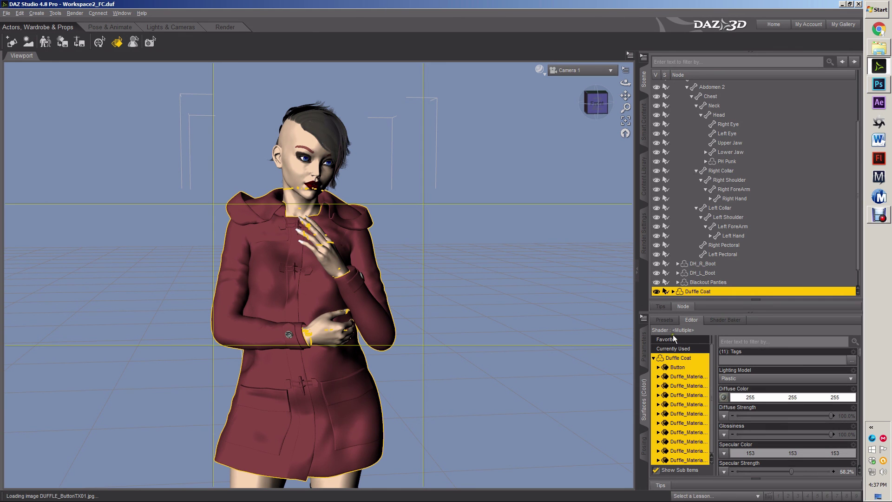
{"action": "left_click", "coordinate": [679, 396]}
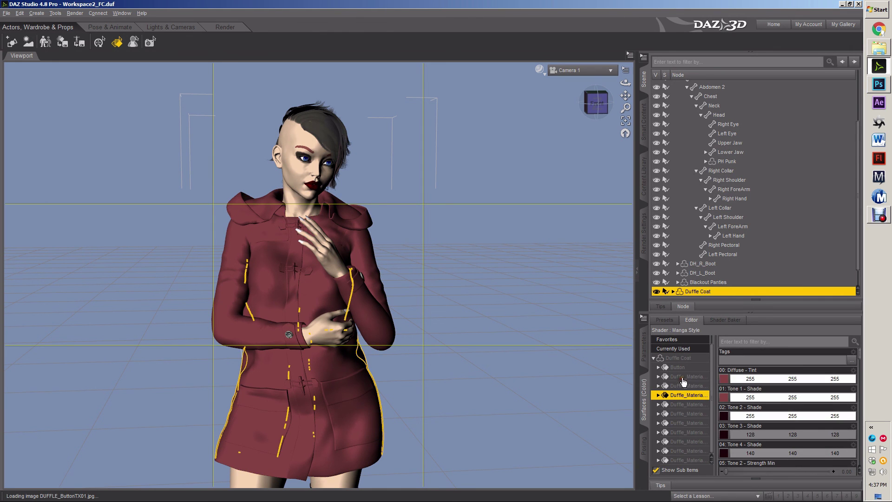
{"action": "left_click", "coordinate": [700, 377]}
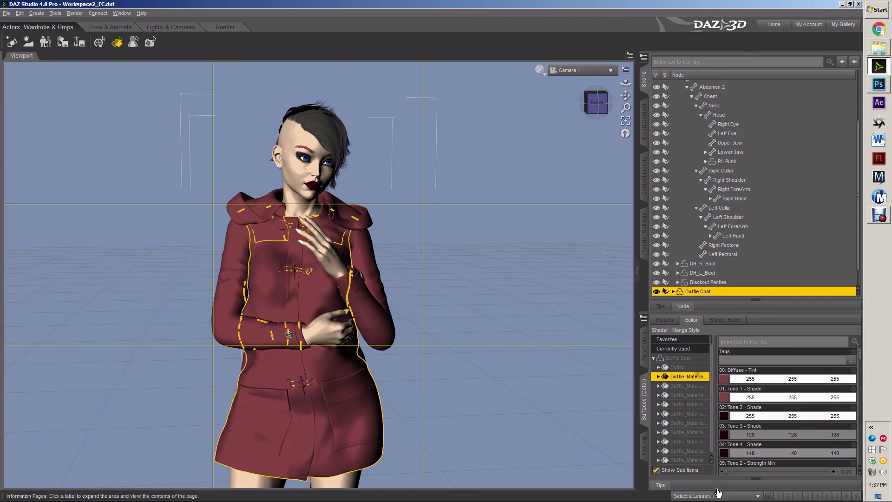
{"action": "left_click", "coordinate": [695, 463], "text": "shift"}
- Apply the FC_Base shader preset to the selected Duffle Coat surfaces
{"action": "left_click", "coordinate": [664, 320]}
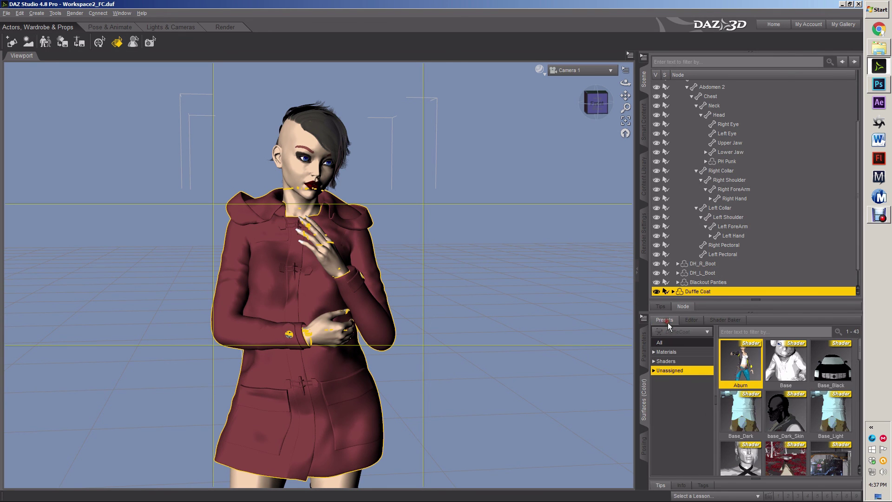
{"action": "mouse_move", "coordinate": [793, 369]}
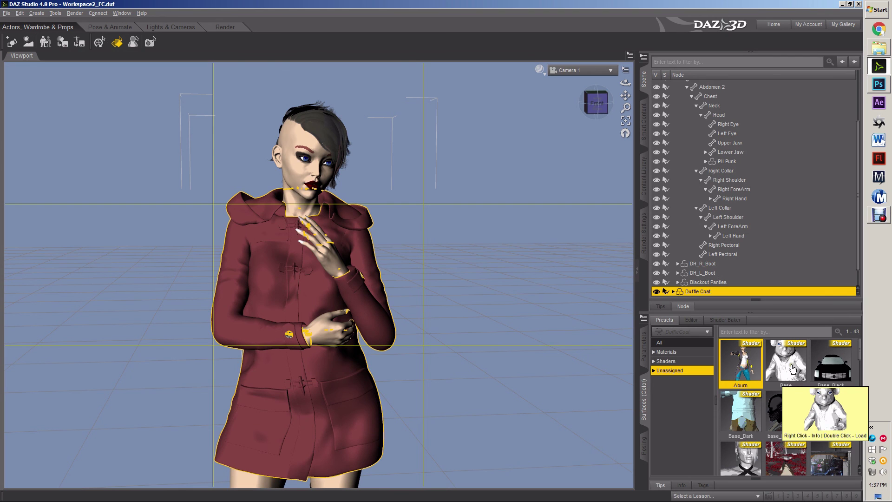
{"action": "scroll", "coordinate": [790, 382], "scroll_direction": "down", "scroll_amount": 10}
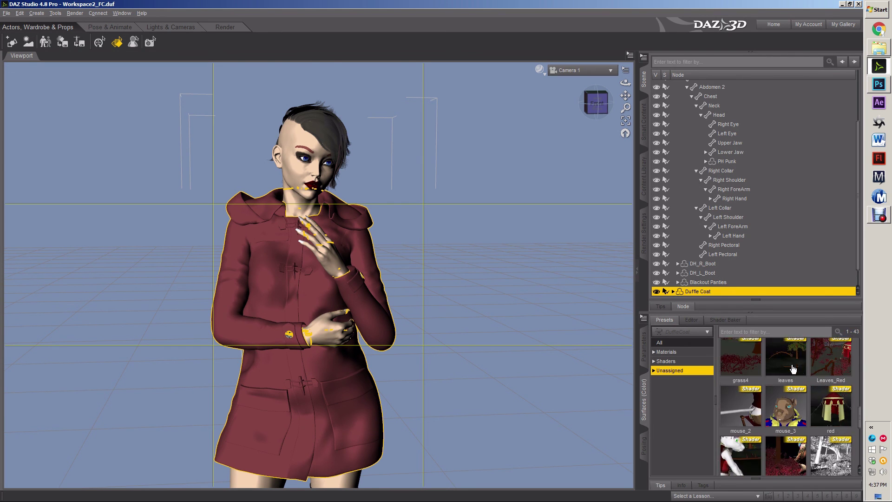
{"action": "scroll", "coordinate": [789, 364], "scroll_direction": "up", "scroll_amount": 3}
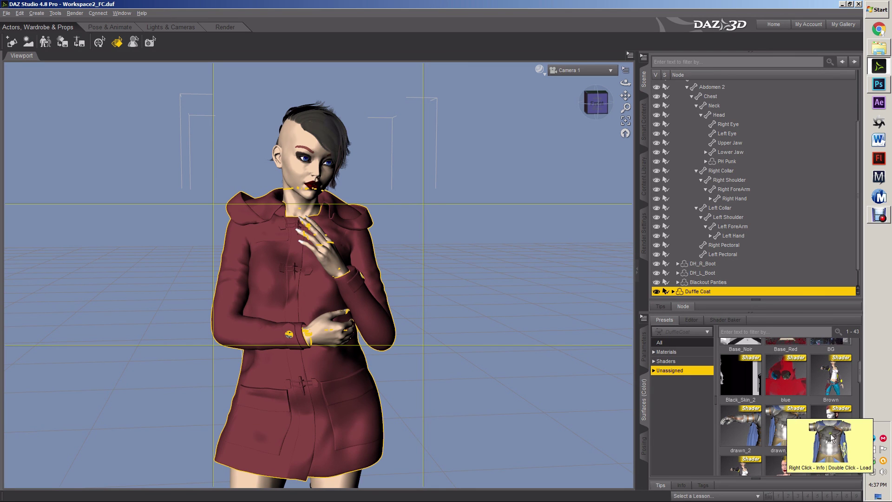
{"action": "double_click", "coordinate": [840, 422]}
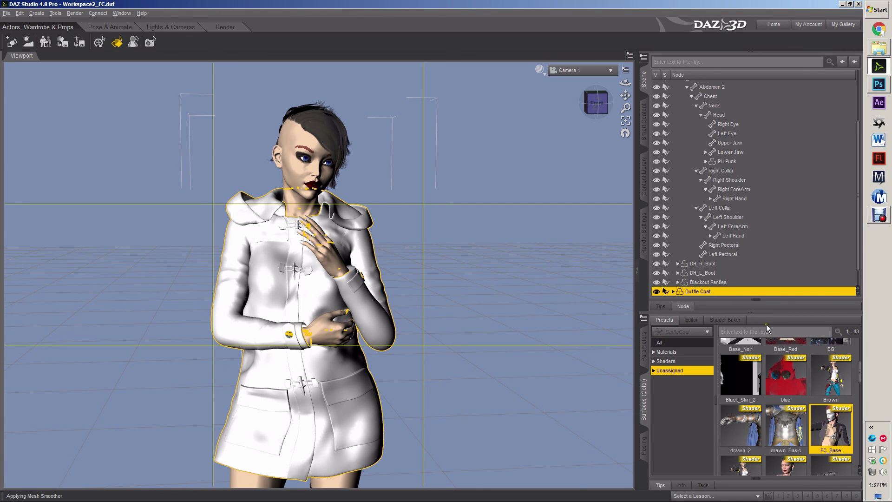
- Load Red_L from D:\Comic\Textures\FullColor as the Diffuse - Tint image of the selected coat surfaces
{"action": "left_click", "coordinate": [692, 320]}
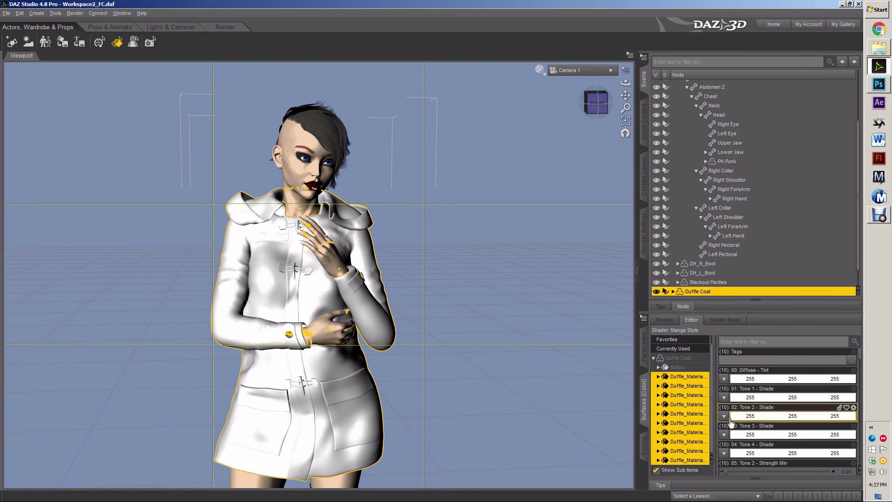
{"action": "left_click", "coordinate": [724, 379]}
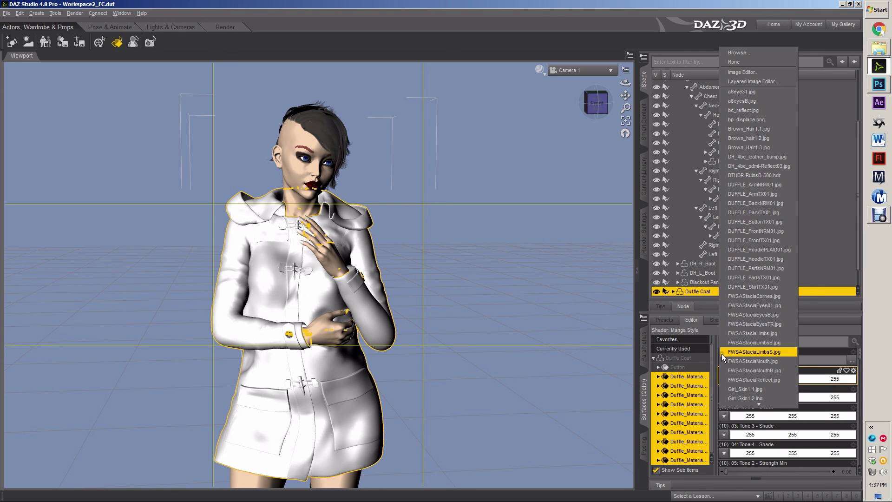
{"action": "left_click", "coordinate": [744, 51]}
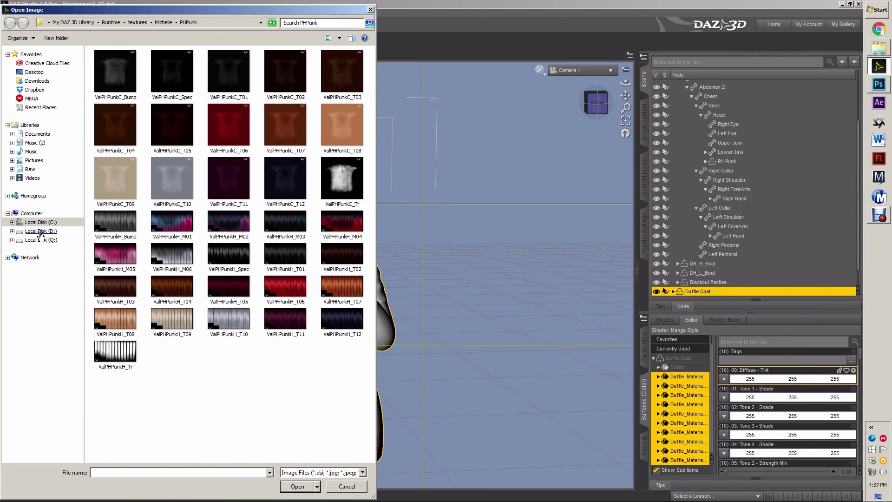
{"action": "left_click", "coordinate": [41, 233]}
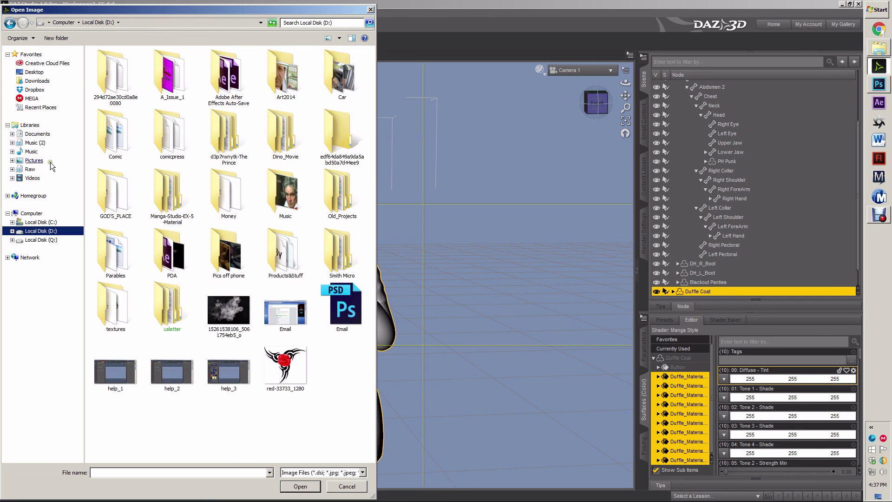
{"action": "double_click", "coordinate": [115, 132]}
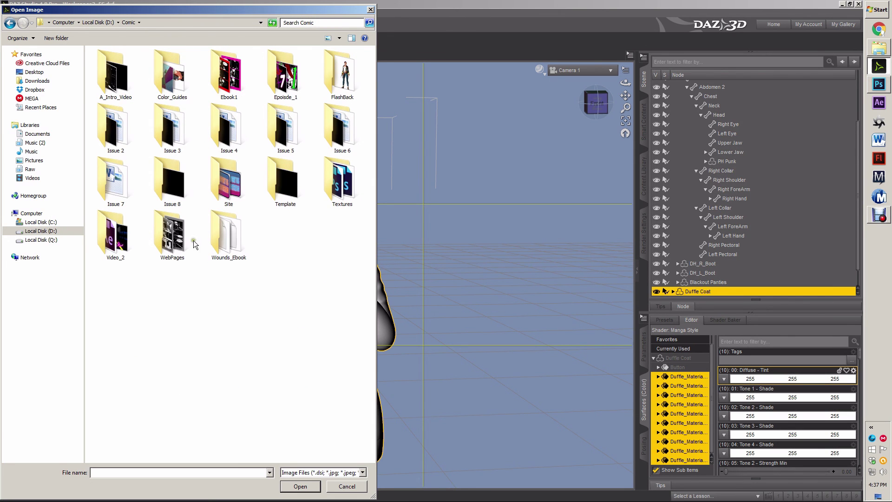
{"action": "double_click", "coordinate": [344, 192]}
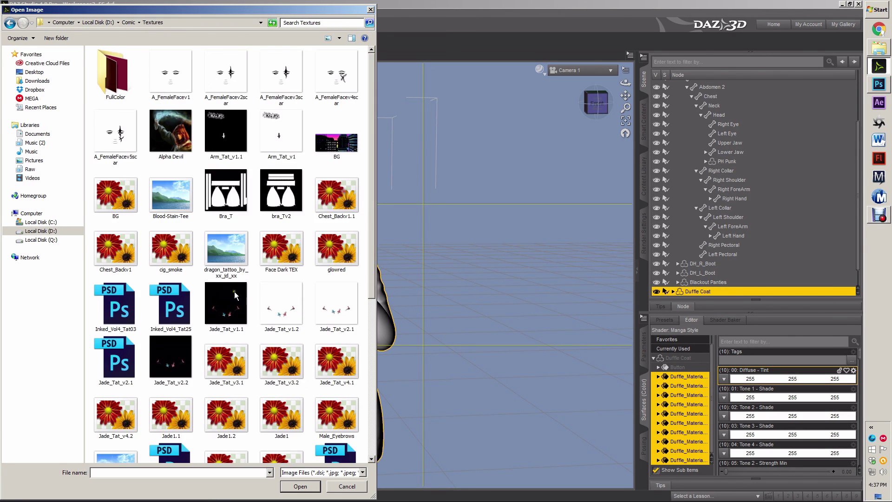
{"action": "double_click", "coordinate": [119, 73]}
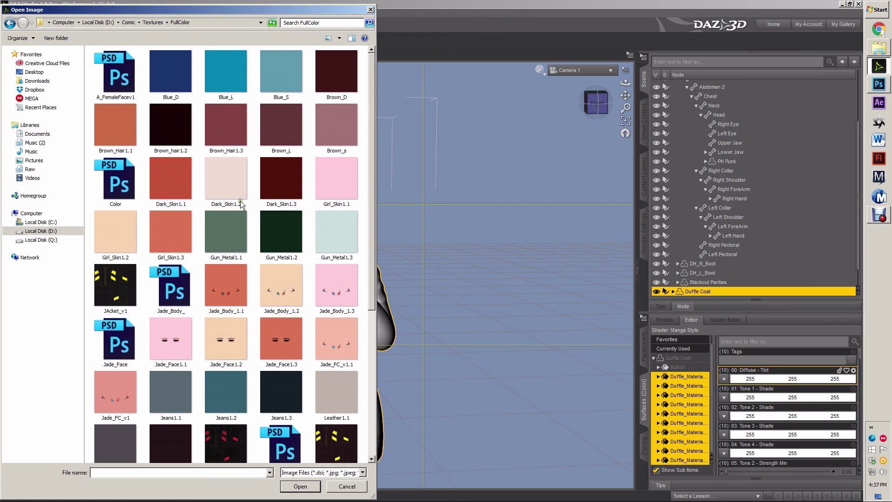
{"action": "left_click_drag", "start_coordinate": [371, 82], "coordinate": [372, 251]}
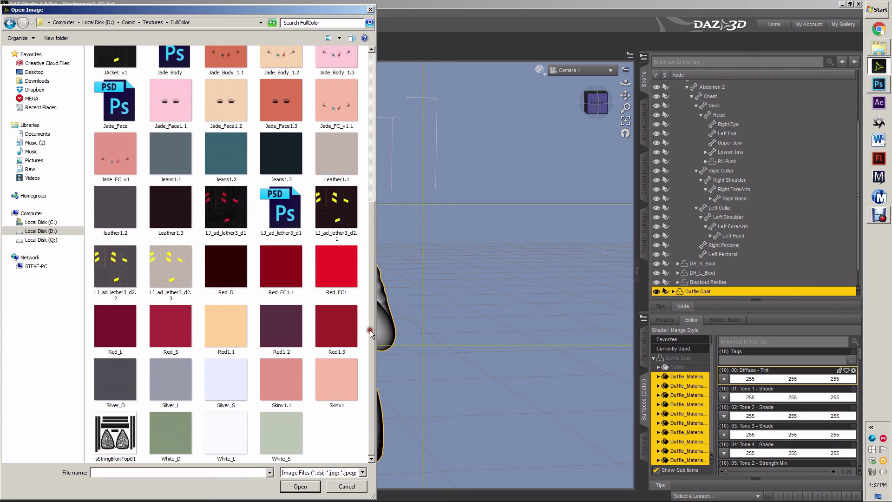
{"action": "left_click", "coordinate": [107, 316]}
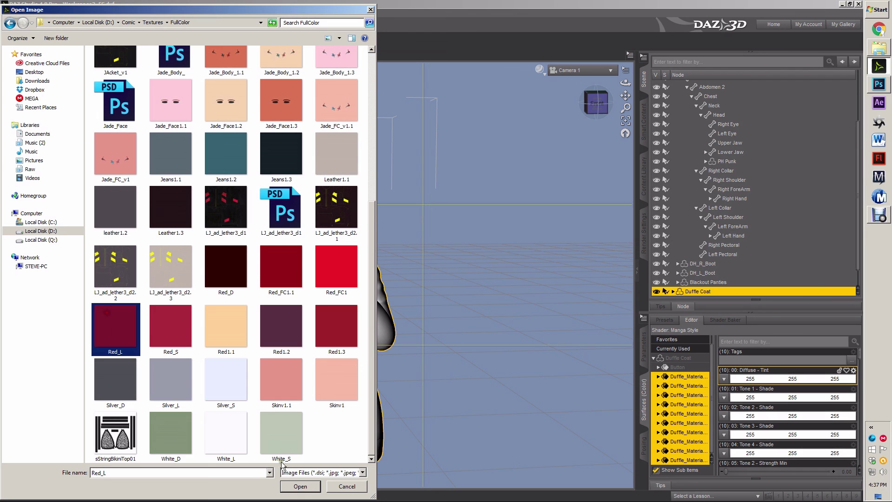
{"action": "left_click", "coordinate": [312, 490]}
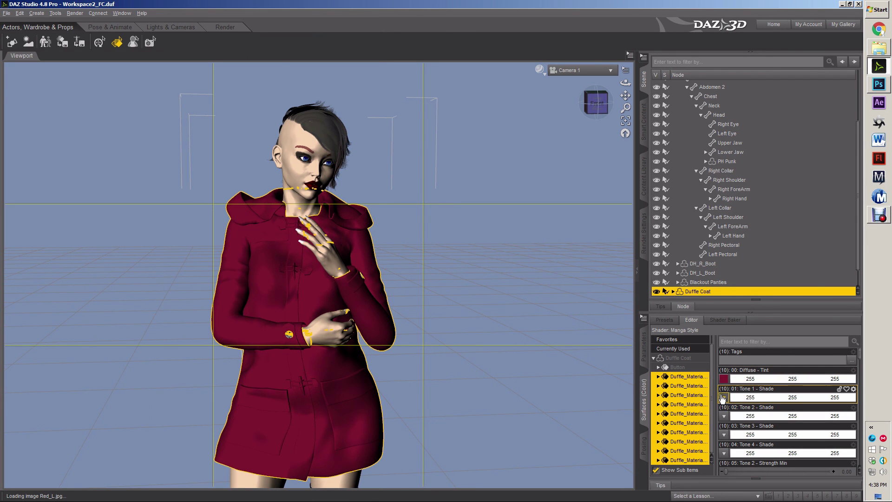
- Load Red_L from the FullColor textures folder as the Tone 1 - Shade image of the selected coat surfaces
{"action": "left_click", "coordinate": [723, 399]}
{"action": "left_click", "coordinate": [763, 50]}
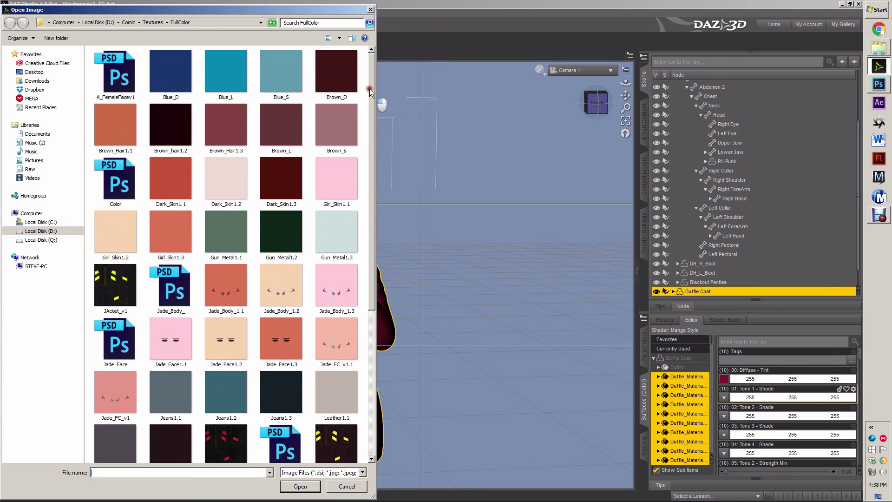
{"action": "left_click_drag", "start_coordinate": [369, 89], "coordinate": [373, 312]}
{"action": "left_click", "coordinate": [117, 326]}
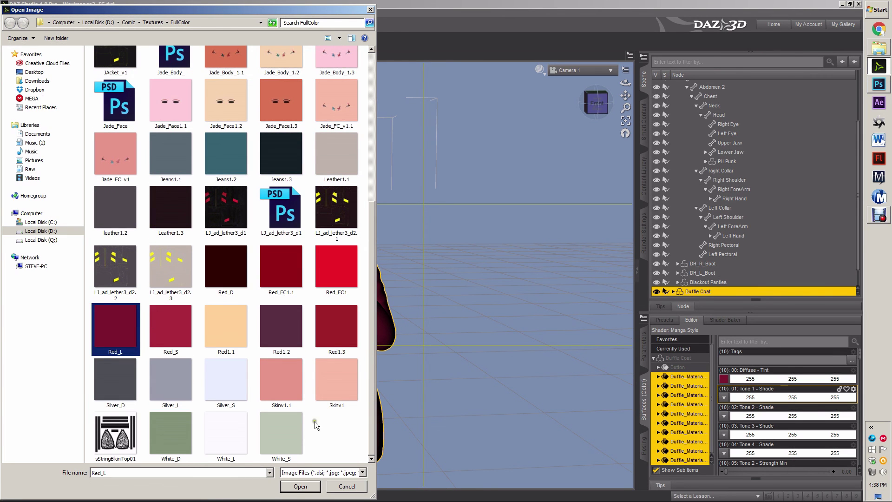
{"action": "left_click", "coordinate": [301, 486]}
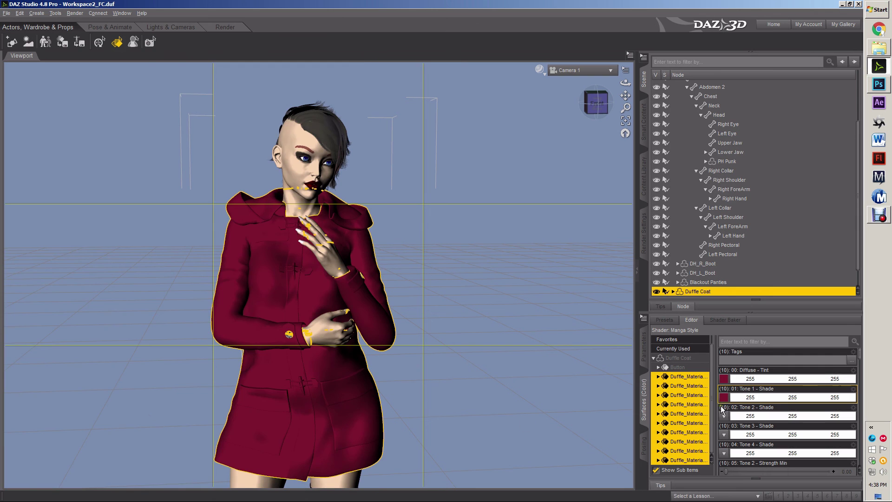
- Load Red_L as the Tone 2 - Shade image of the selected coat surfaces
{"action": "left_click", "coordinate": [725, 416]}
{"action": "left_click", "coordinate": [740, 52]}
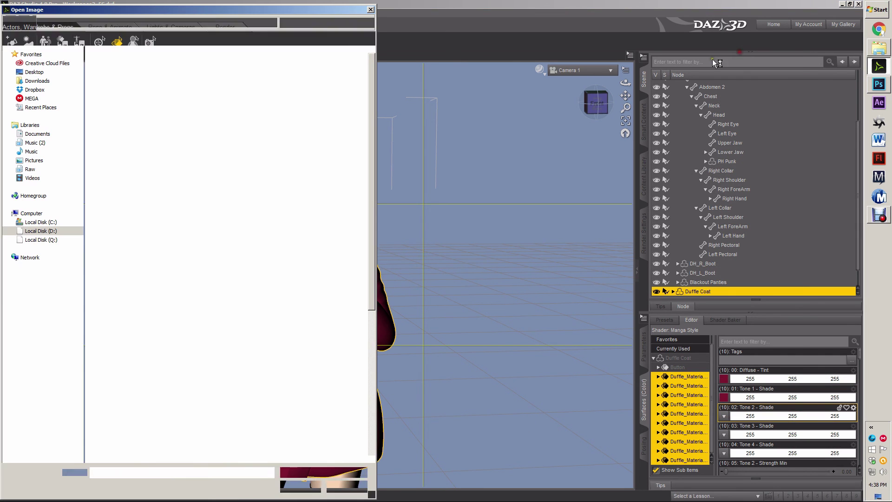
{"action": "left_click_drag", "start_coordinate": [367, 258], "coordinate": [367, 267]}
{"action": "left_click", "coordinate": [123, 321]}
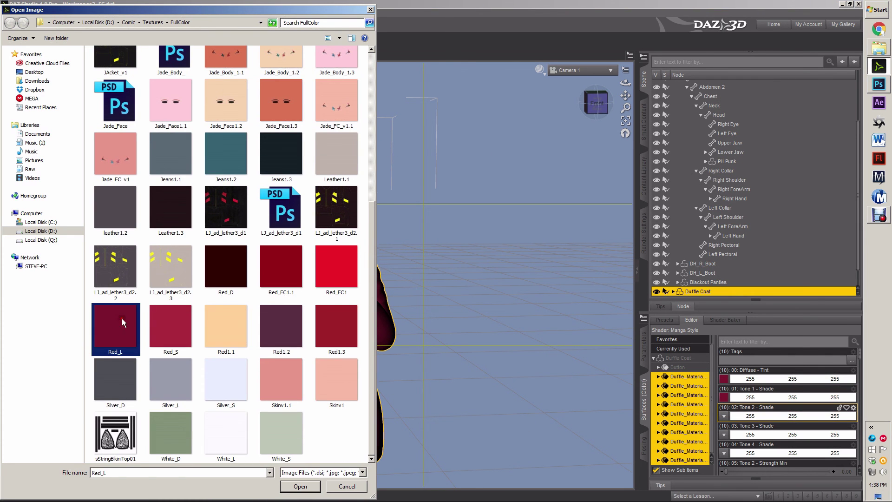
{"action": "left_click", "coordinate": [300, 486]}
- Load the darker Red_D swatch as the Tone 3 - Shade image of the selected coat surfaces
{"action": "left_click", "coordinate": [724, 434]}
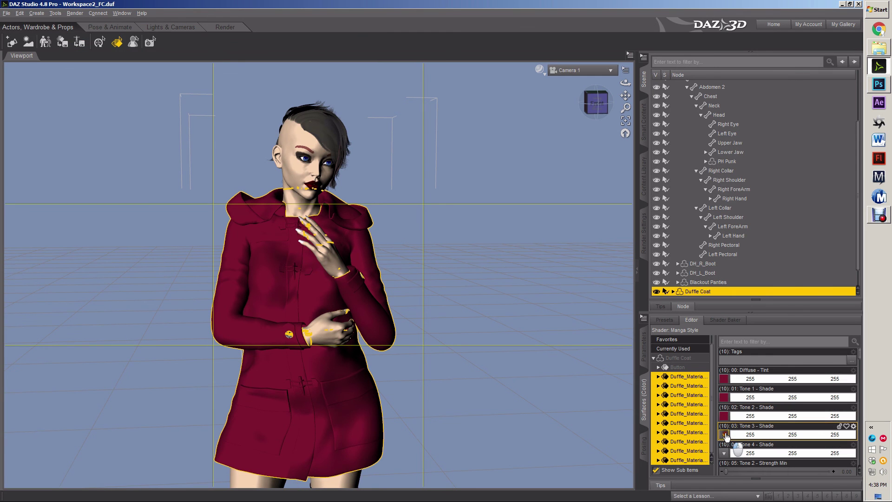
{"action": "left_click", "coordinate": [752, 54]}
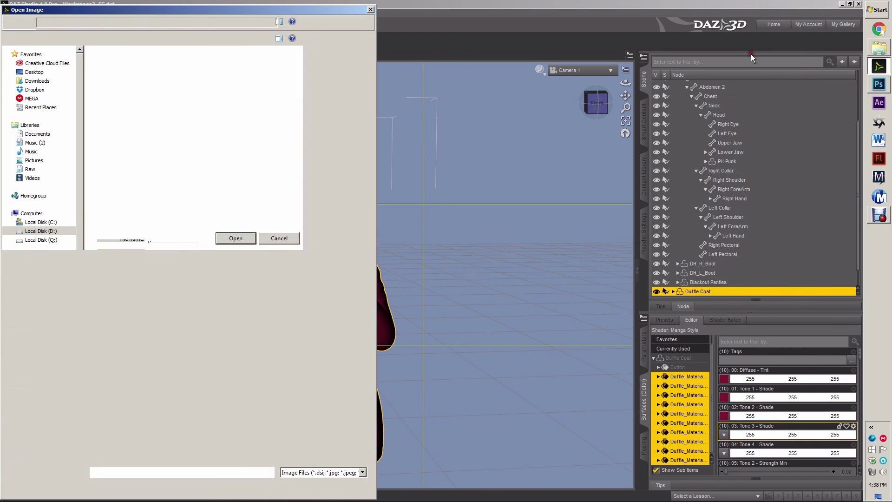
{"action": "left_click_drag", "start_coordinate": [367, 79], "coordinate": [346, 341]}
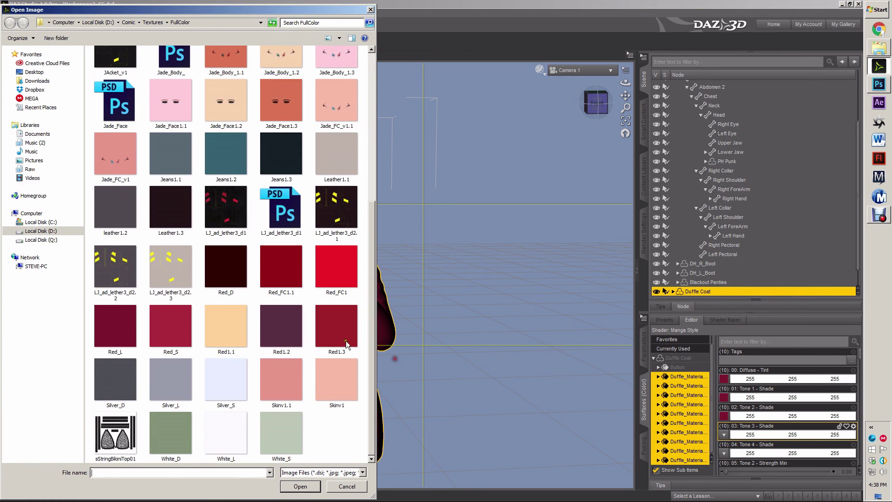
{"action": "left_click", "coordinate": [305, 486]}
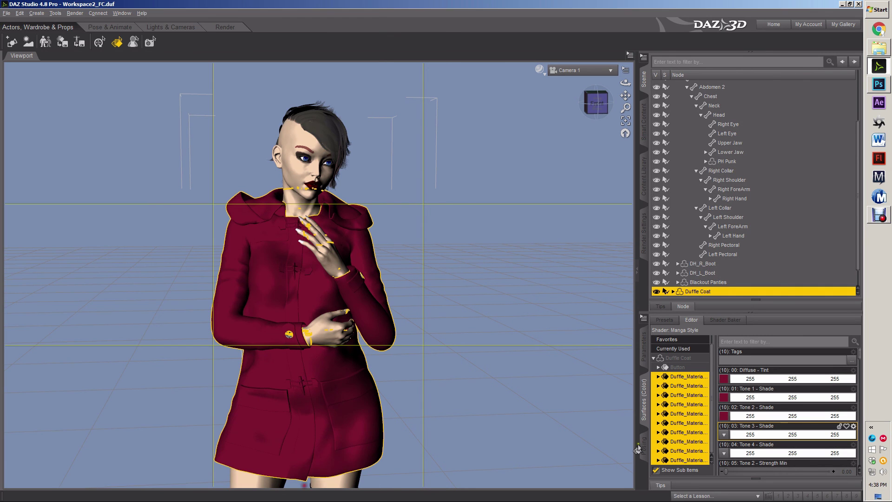
- Load Red_D as the Tone 4 - Shade image of the selected coat surfaces
{"action": "left_click", "coordinate": [724, 454]}
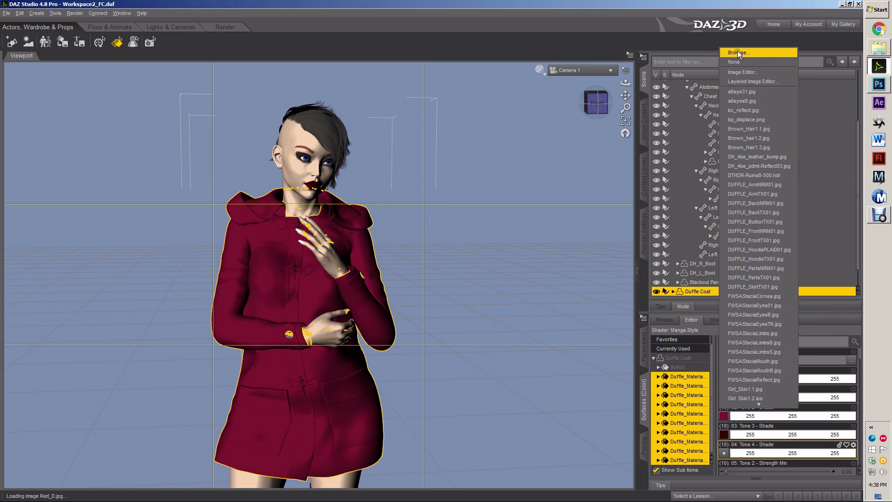
{"action": "left_click", "coordinate": [739, 52]}
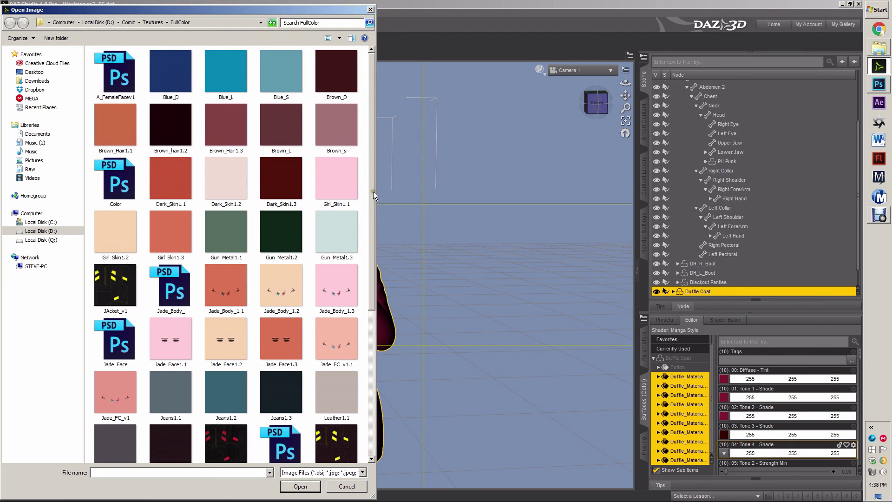
{"action": "left_click_drag", "start_coordinate": [373, 191], "coordinate": [364, 359]}
{"action": "left_click", "coordinate": [216, 268]}
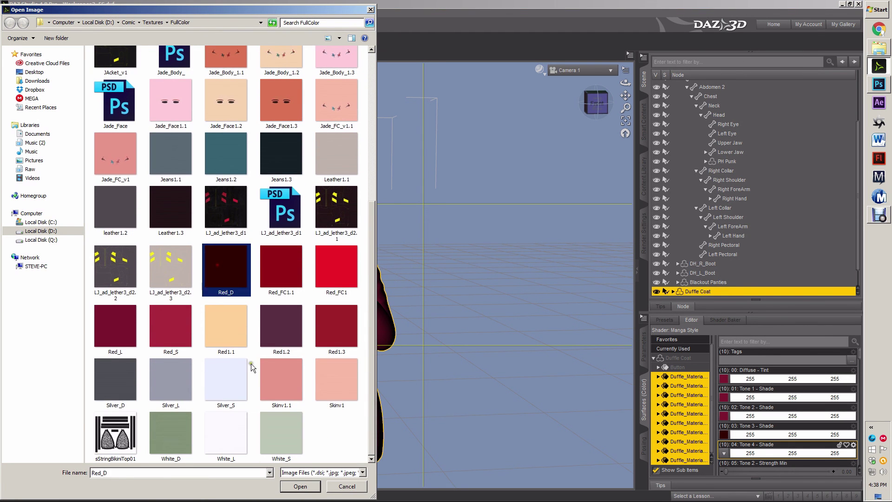
{"action": "left_click", "coordinate": [299, 486]}
- Load Red_L as the Colour - Paper image of the selected coat surfaces
{"action": "scroll", "coordinate": [808, 388], "scroll_direction": "down", "scroll_amount": 5}
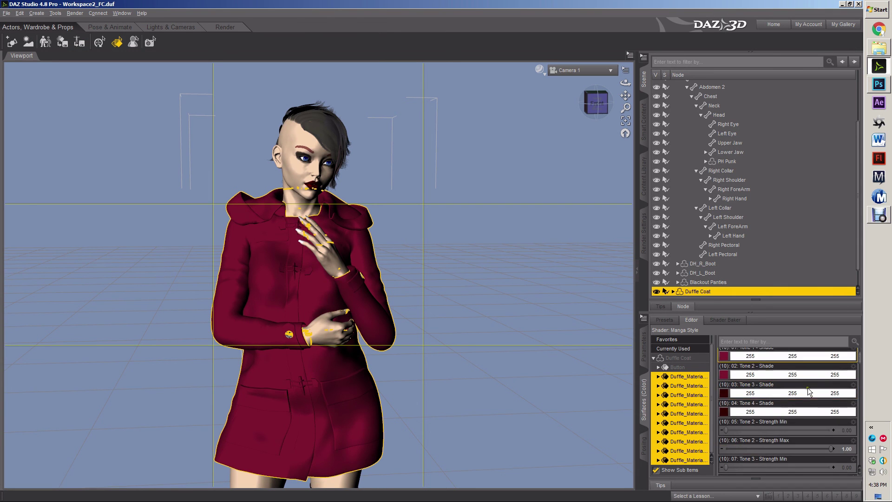
{"action": "scroll", "coordinate": [807, 388], "scroll_direction": "down", "scroll_amount": 5}
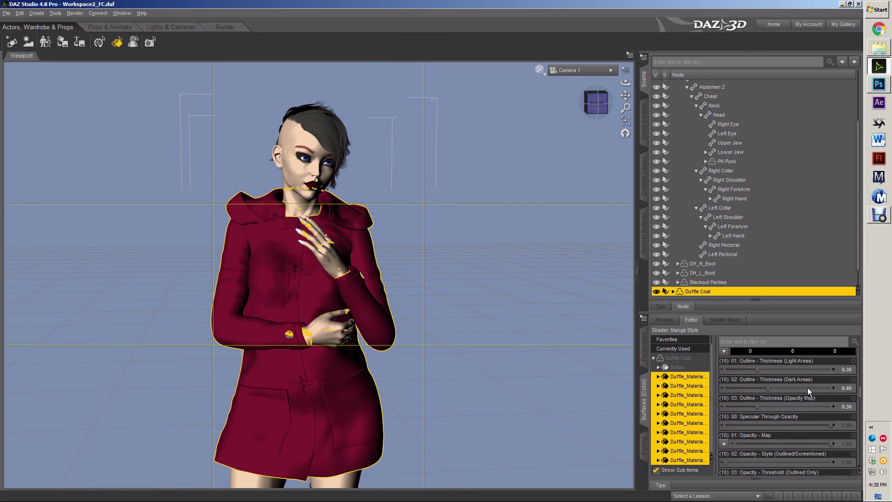
{"action": "scroll", "coordinate": [808, 388], "scroll_direction": "down", "scroll_amount": 8}
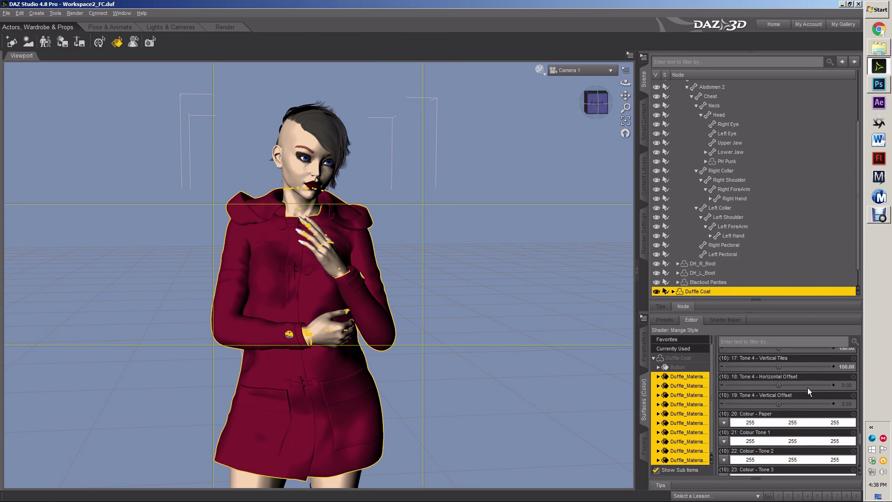
{"action": "scroll", "coordinate": [808, 388], "scroll_direction": "down", "scroll_amount": 1}
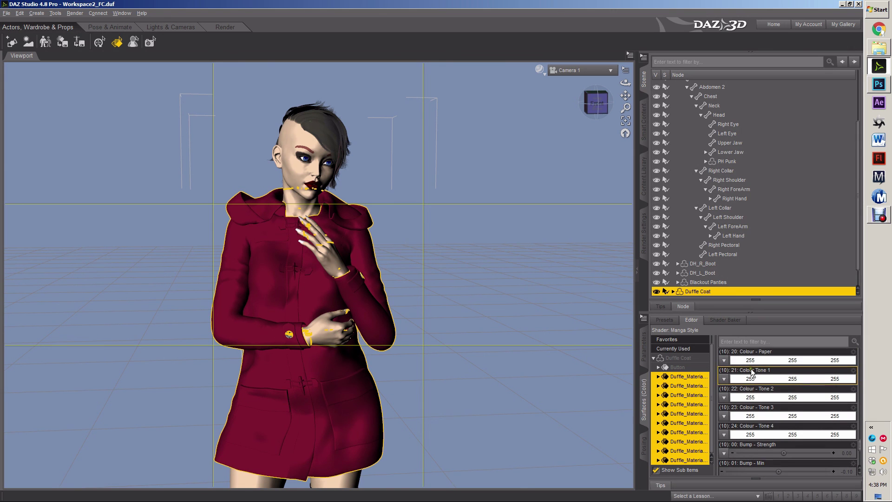
{"action": "left_click", "coordinate": [727, 362]}
{"action": "left_click", "coordinate": [751, 55]}
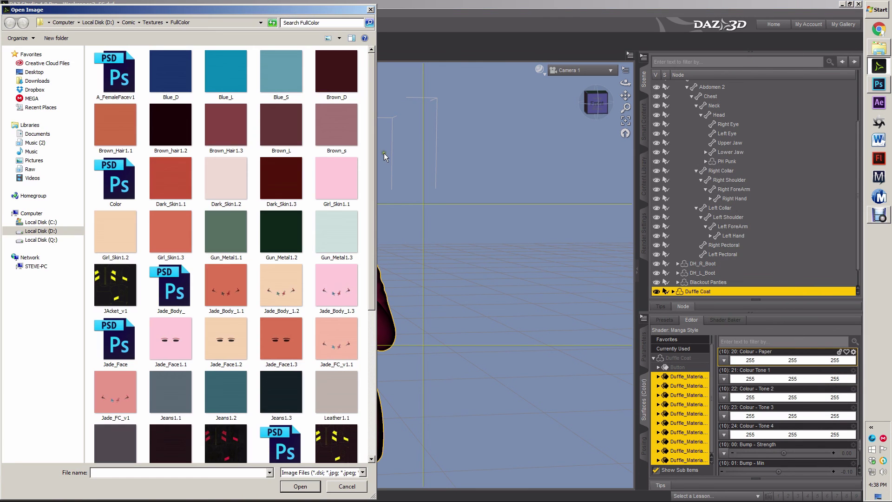
{"action": "left_click_drag", "start_coordinate": [372, 89], "coordinate": [370, 301]}
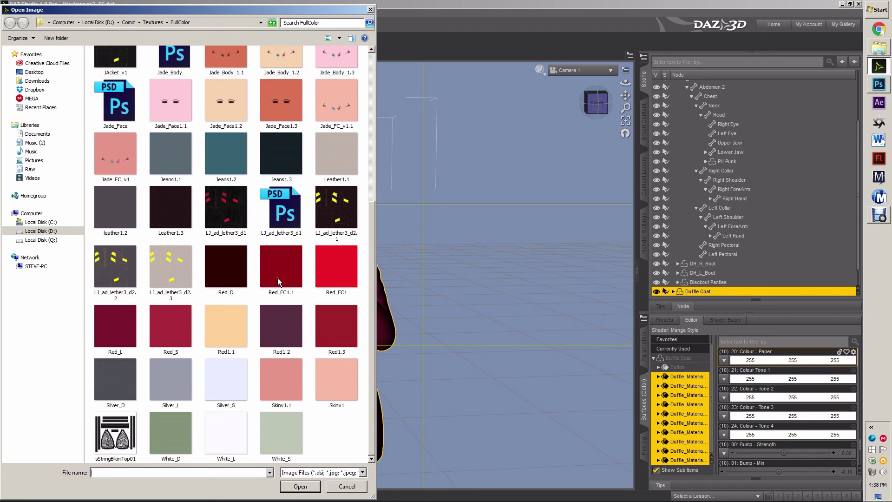
{"action": "left_click", "coordinate": [130, 338]}
{"action": "left_click", "coordinate": [298, 486]}
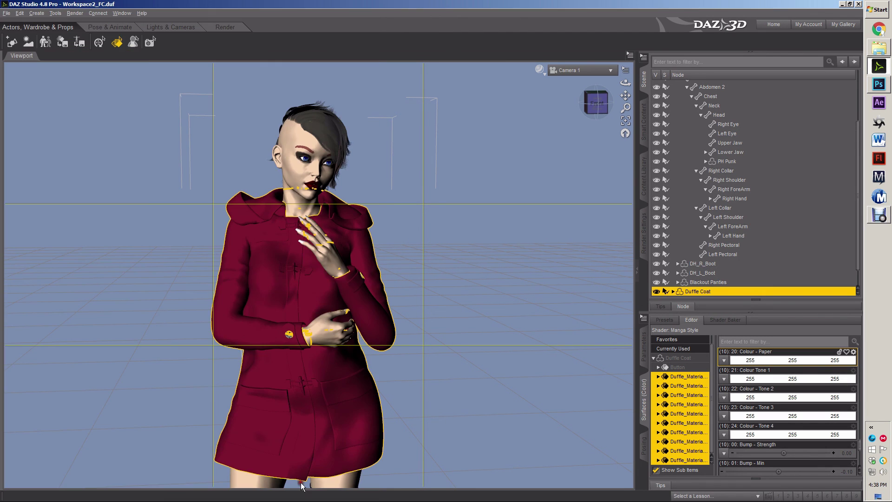
- Load Red_L as the Colour Tone 1 image of the selected coat surfaces
{"action": "left_click", "coordinate": [724, 378]}
{"action": "left_click", "coordinate": [766, 52]}
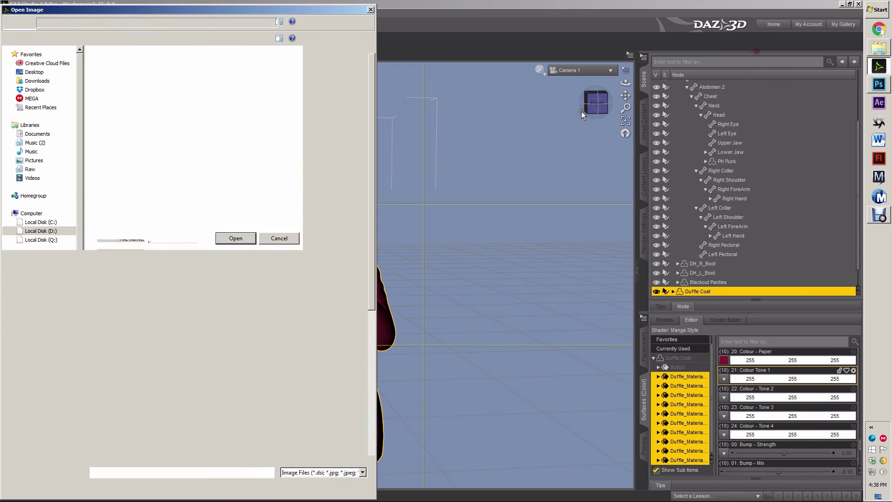
{"action": "scroll", "coordinate": [374, 208], "scroll_direction": "down", "scroll_amount": 1}
{"action": "scroll", "coordinate": [374, 208], "scroll_direction": "down", "scroll_amount": 3}
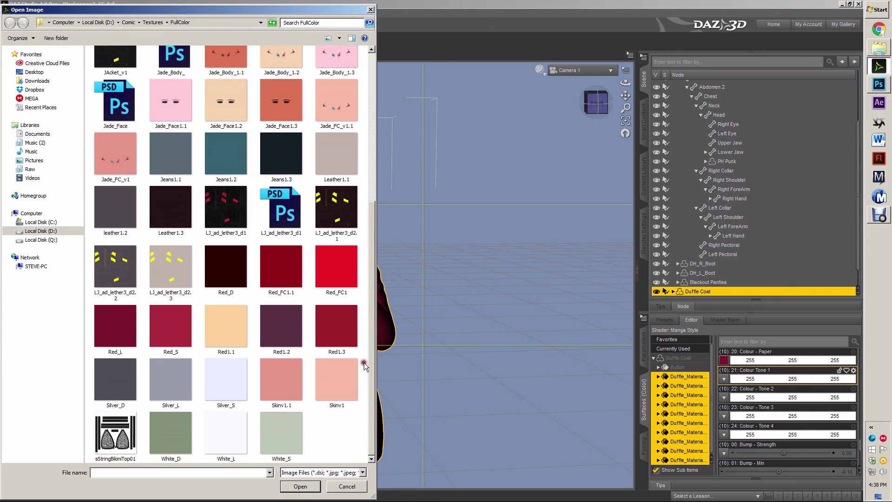
{"action": "left_click", "coordinate": [131, 338]}
{"action": "left_click", "coordinate": [301, 487]}
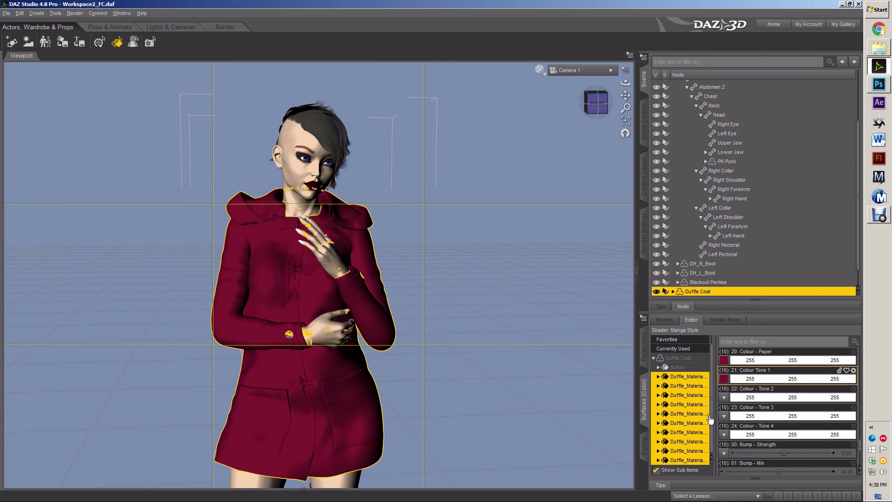
- Load Red_L as the Colour - Tone 2 image of the selected coat surfaces
{"action": "left_click", "coordinate": [724, 398]}
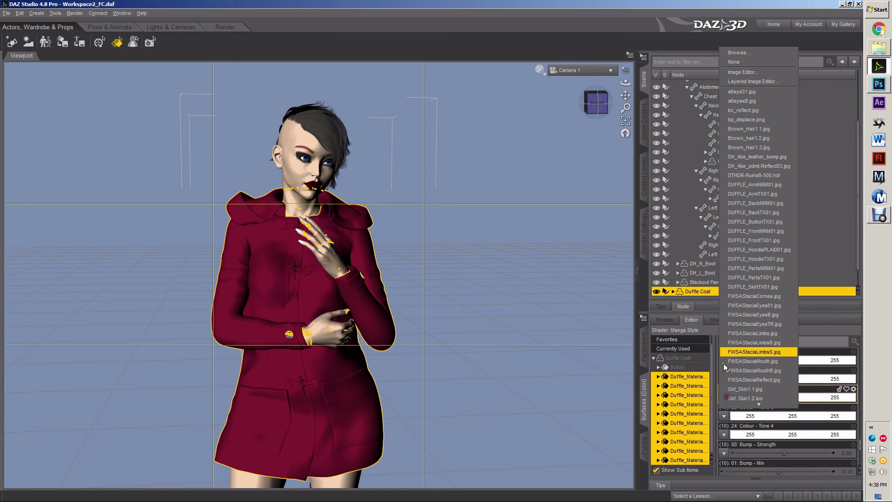
{"action": "left_click", "coordinate": [771, 52]}
{"action": "scroll", "coordinate": [370, 149], "scroll_direction": "down", "scroll_amount": 5}
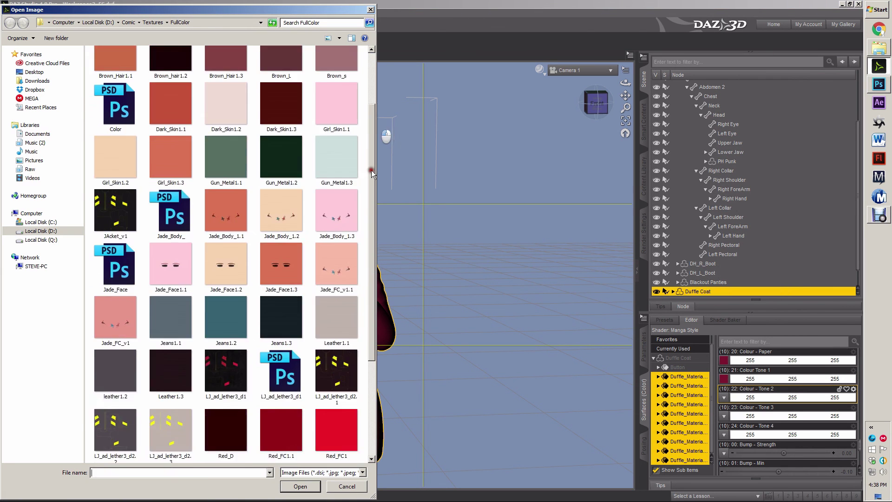
{"action": "left_click", "coordinate": [117, 318]}
{"action": "left_click", "coordinate": [319, 488]}
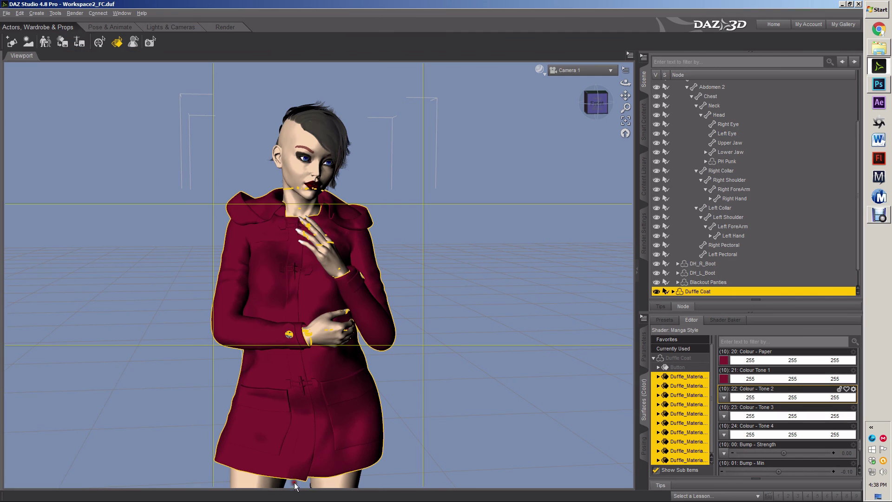
- Load Red_D as the Colour - Tone 3 image of the selected coat surfaces
{"action": "left_click", "coordinate": [725, 416]}
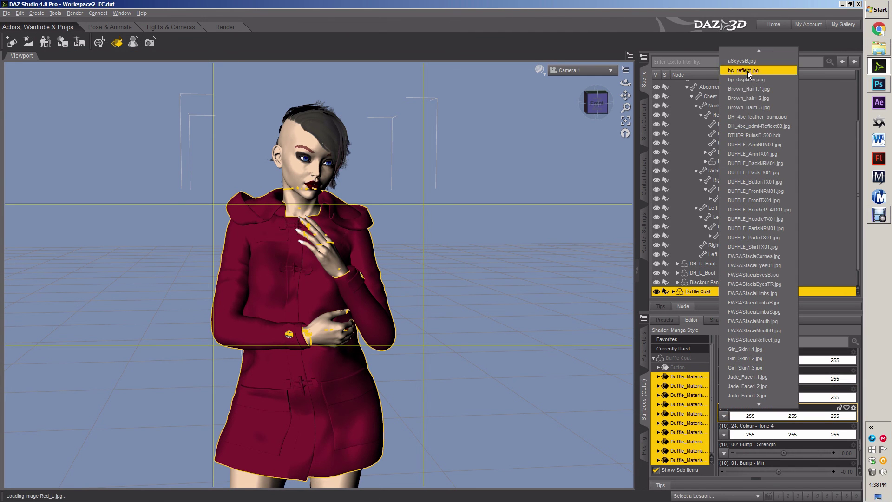
{"action": "left_click", "coordinate": [746, 52]}
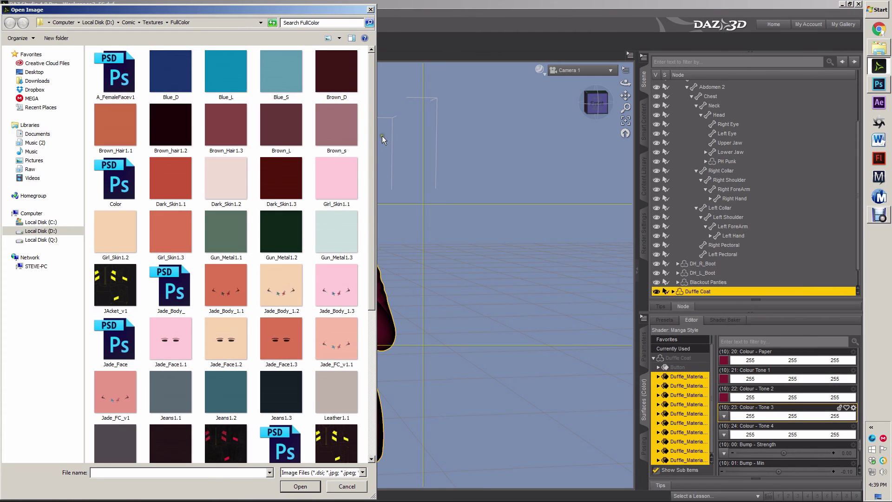
{"action": "left_click_drag", "start_coordinate": [372, 149], "coordinate": [364, 350]}
{"action": "left_click", "coordinate": [244, 266]}
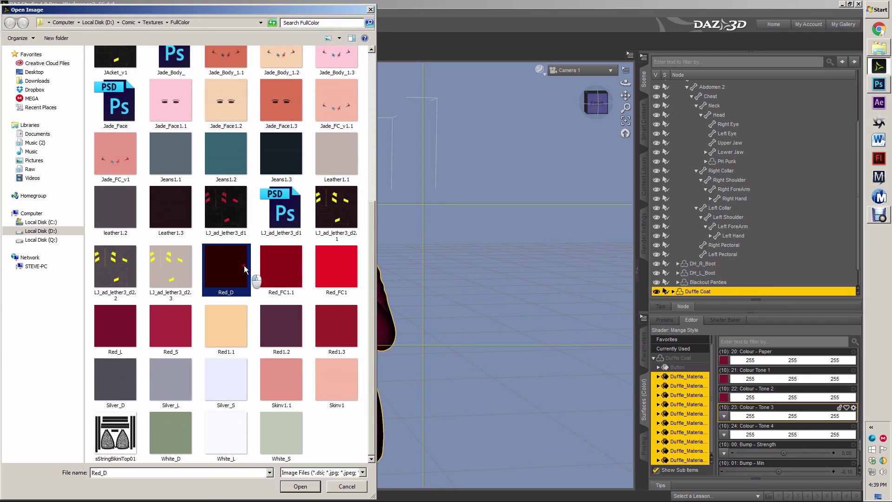
{"action": "left_click", "coordinate": [301, 486]}
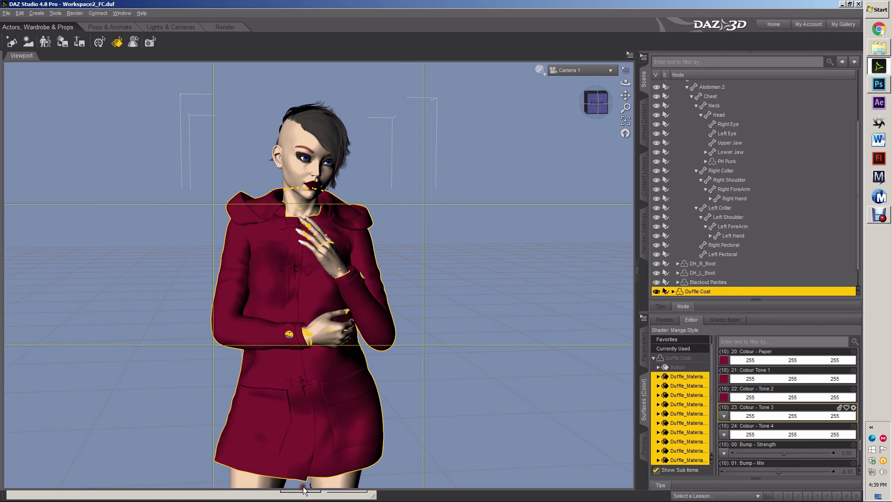
- Load Red_D as the Colour - Tone 4 image of the selected coat surfaces
{"action": "left_click", "coordinate": [724, 434]}
{"action": "left_click", "coordinate": [741, 54]}
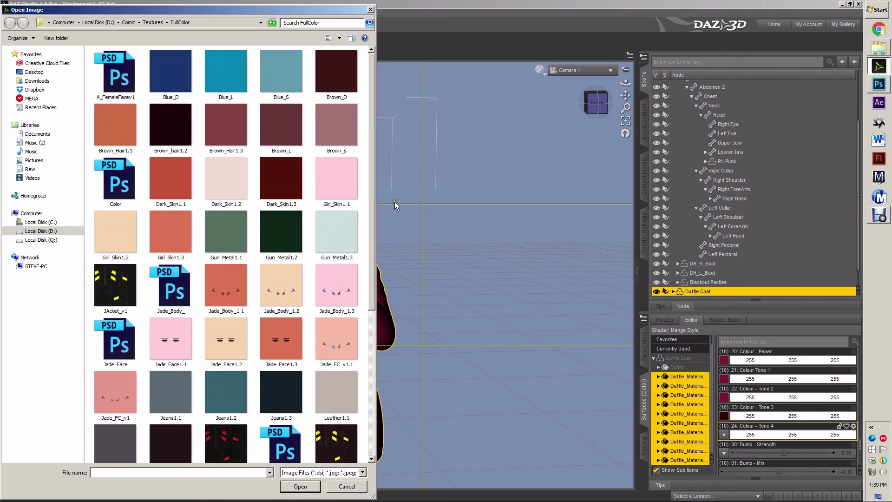
{"action": "left_click_drag", "start_coordinate": [374, 175], "coordinate": [363, 328]}
{"action": "left_click", "coordinate": [243, 271]}
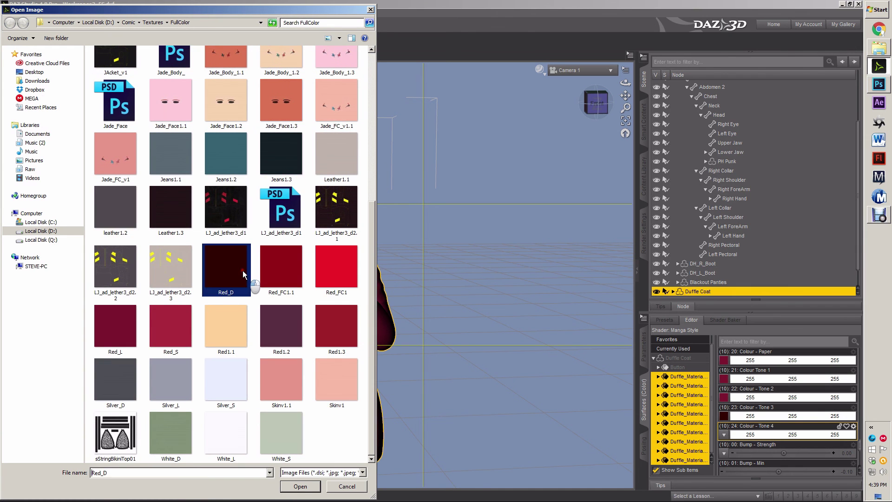
{"action": "left_click", "coordinate": [300, 486]}
- Load Red_S as the Specular - Colour image of the selected coat surfaces
{"action": "scroll", "coordinate": [745, 402], "scroll_direction": "down", "scroll_amount": 5}
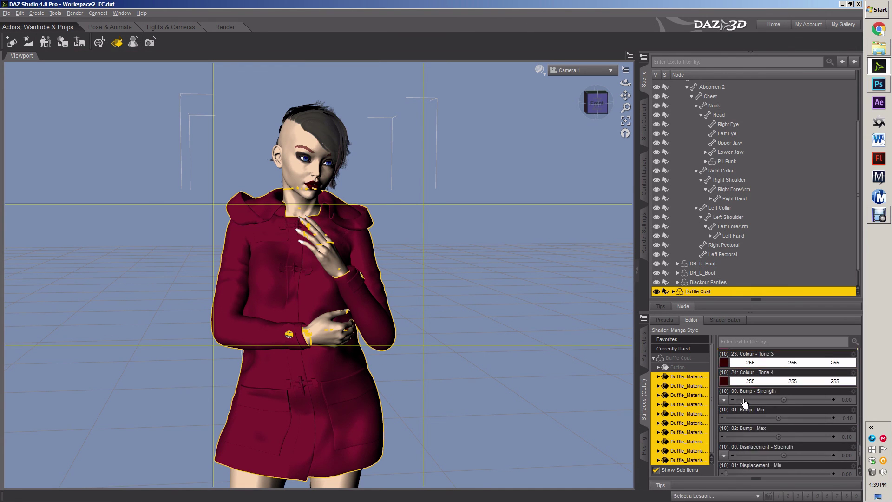
{"action": "scroll", "coordinate": [793, 403], "scroll_direction": "down", "scroll_amount": 10}
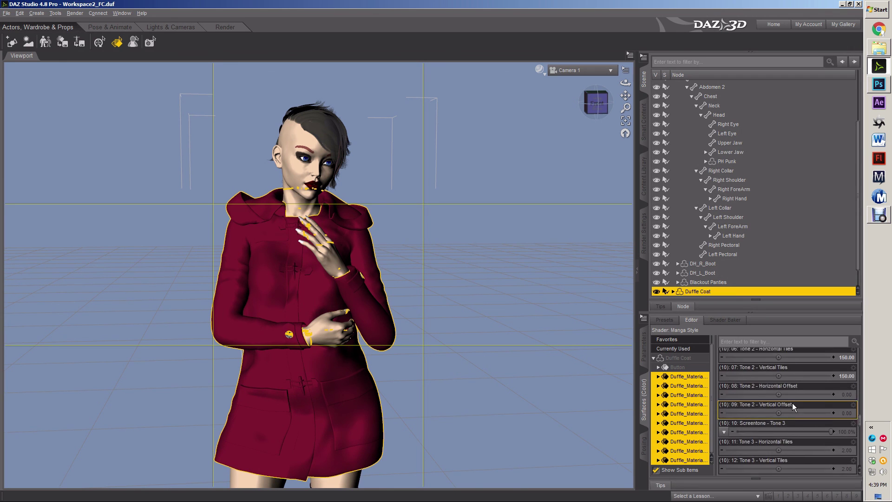
{"action": "scroll", "coordinate": [793, 403], "scroll_direction": "down", "scroll_amount": 15}
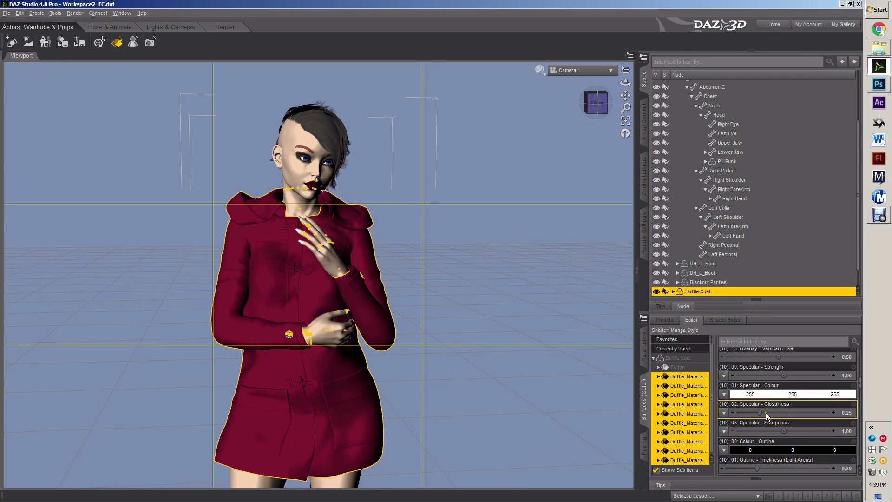
{"action": "left_click", "coordinate": [724, 395]}
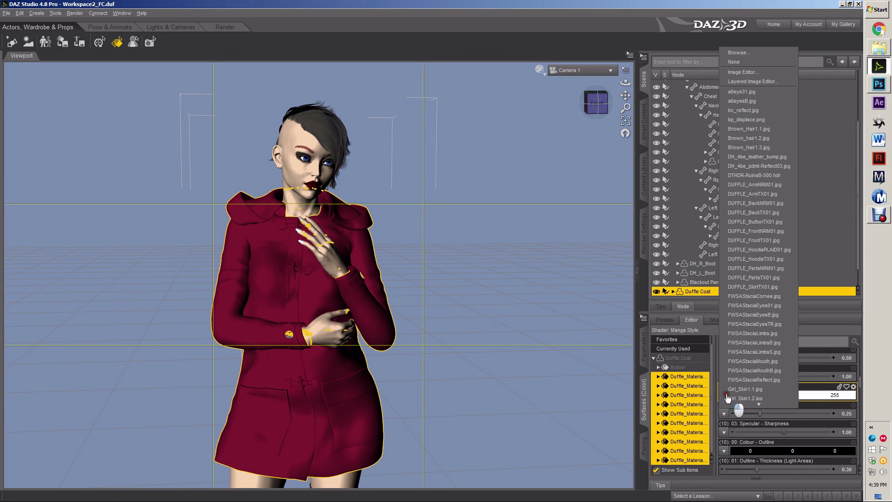
{"action": "left_click", "coordinate": [740, 53]}
{"action": "left_click_drag", "start_coordinate": [370, 159], "coordinate": [376, 335]}
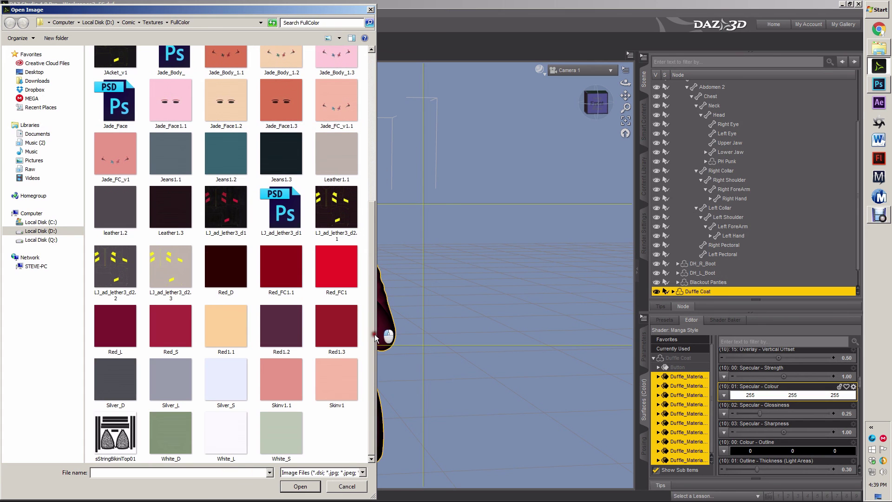
{"action": "left_click", "coordinate": [164, 317]}
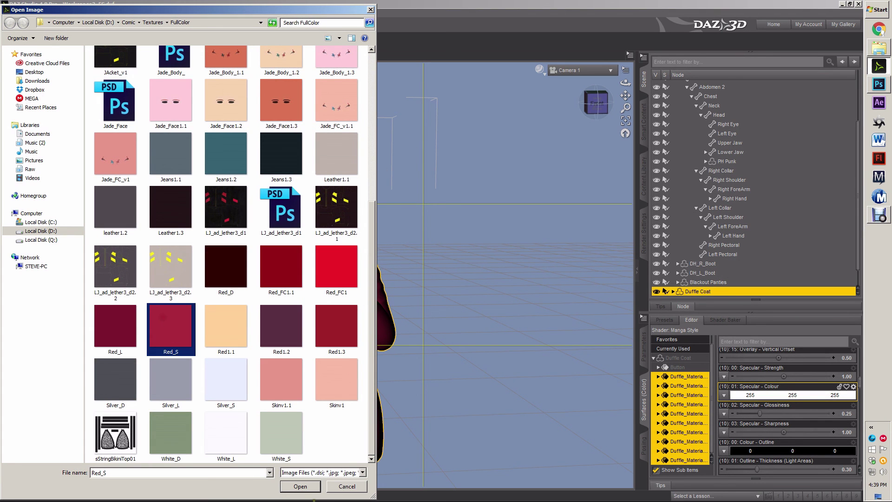
{"action": "left_click", "coordinate": [315, 486]}
- Spot-render the character to check the red coat shading, and save the scene
{"action": "left_click", "coordinate": [456, 217]}
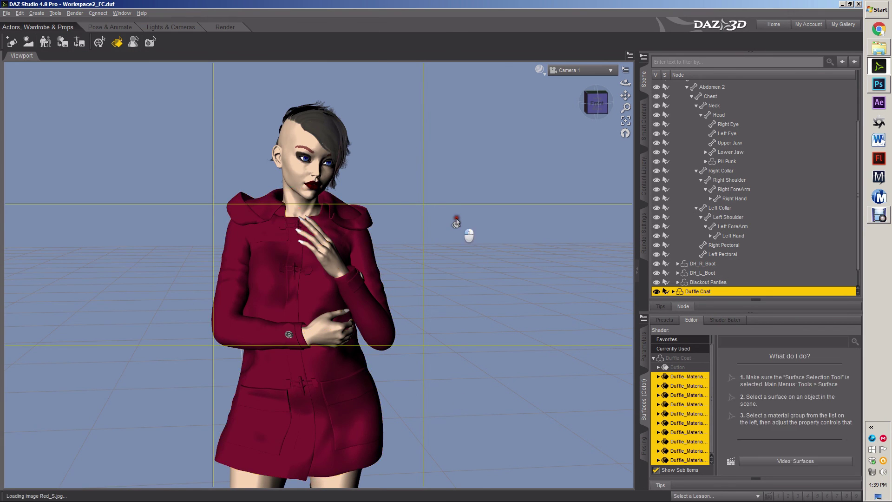
{"action": "left_click", "coordinate": [150, 42]}
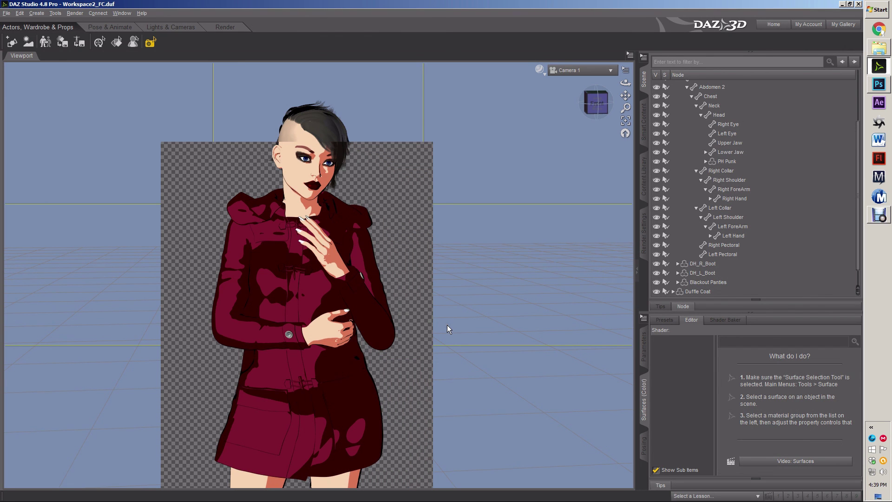
{"action": "key", "text": "ctrl+s"}
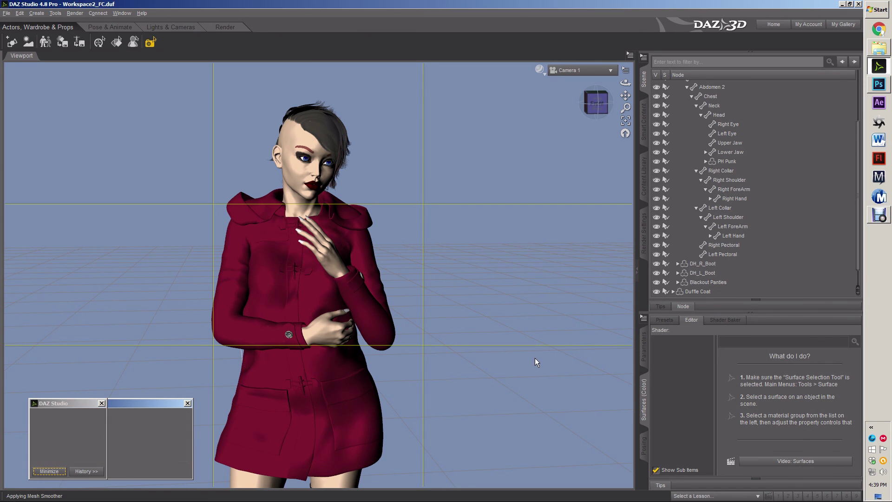
- Select all the Duffle_Material surfaces of the Duffle Coat, leaving out the Button surface
{"action": "left_click", "coordinate": [645, 346]}
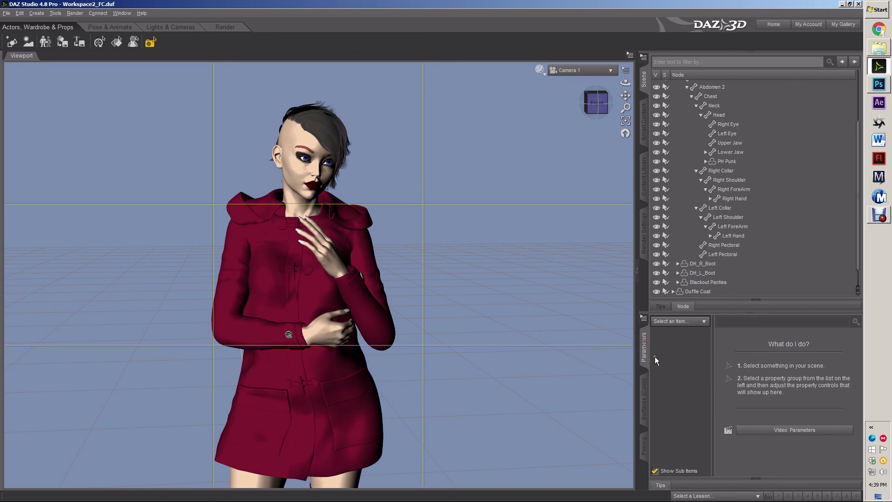
{"action": "left_click", "coordinate": [242, 274]}
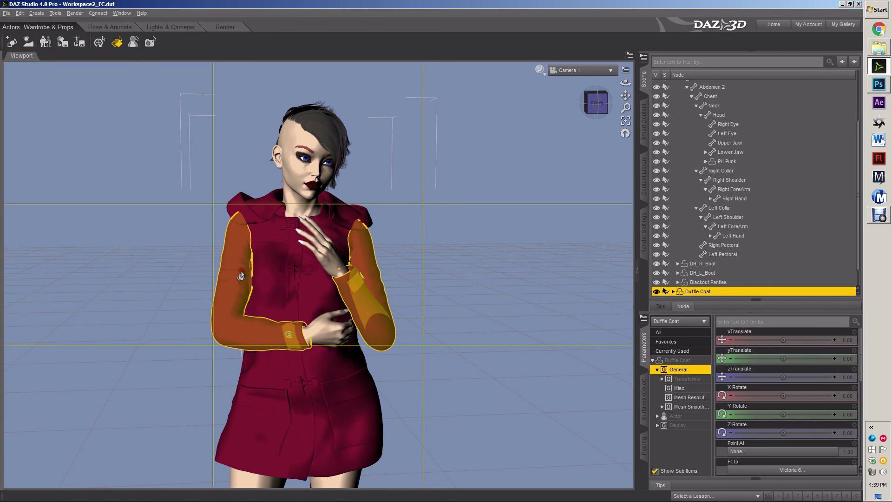
{"action": "left_click", "coordinate": [644, 398]}
{"action": "left_click", "coordinate": [687, 369]}
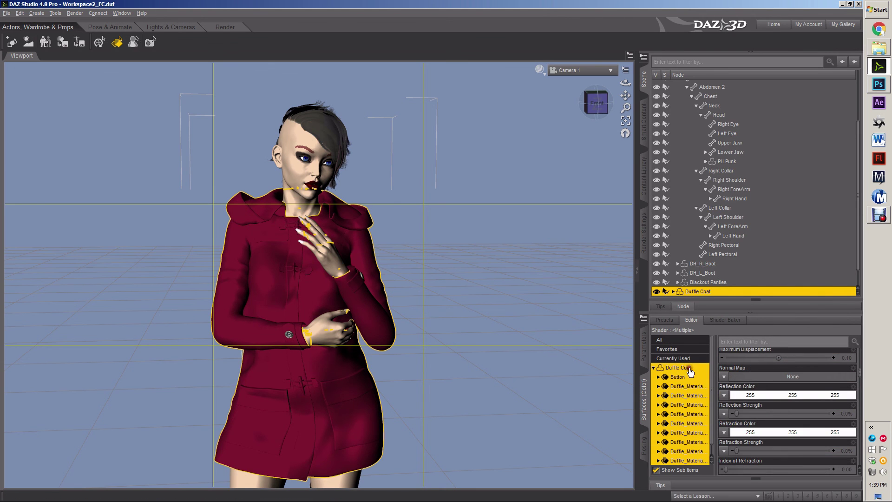
{"action": "left_click", "coordinate": [697, 389]}
{"action": "scroll", "coordinate": [699, 444], "scroll_direction": "down", "scroll_amount": 1}
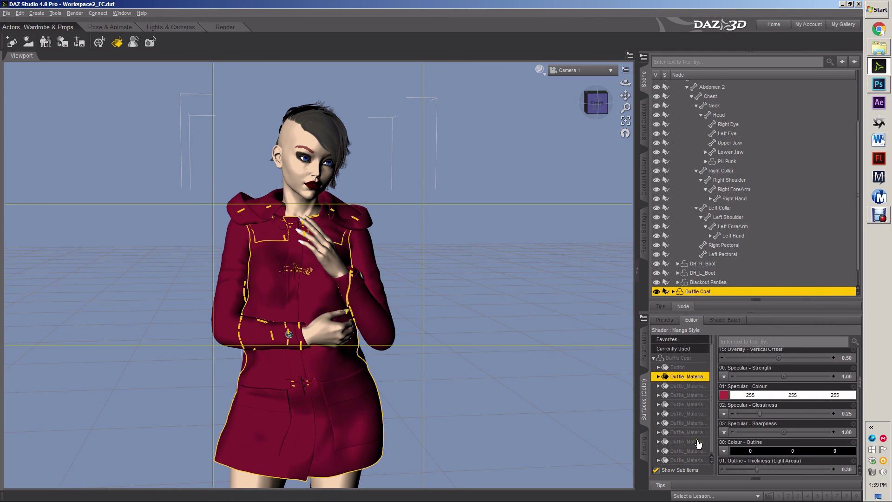
{"action": "left_click", "coordinate": [699, 460], "text": "shift"}
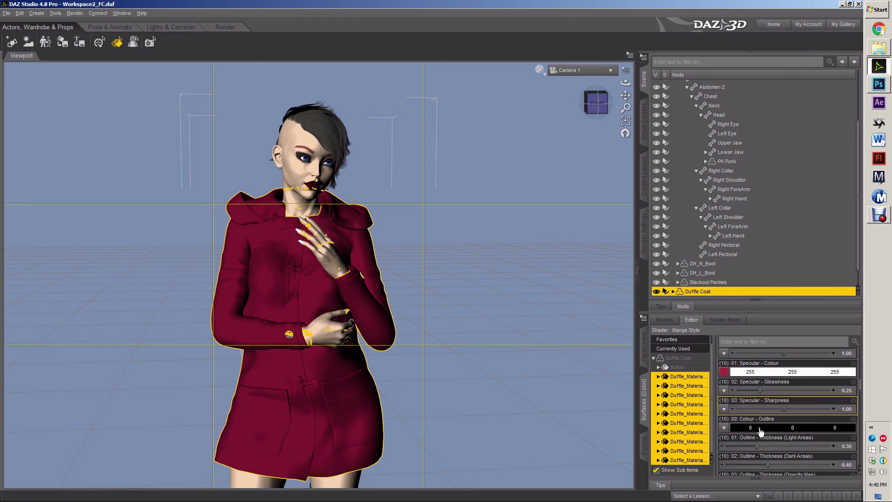
- Assign DUFFLE_ButtonTX01.jpg as the Bump - Strength map of the selected coat surfaces
{"action": "scroll", "coordinate": [760, 430], "scroll_direction": "down", "scroll_amount": 3}
{"action": "scroll", "coordinate": [760, 432], "scroll_direction": "down", "scroll_amount": 8}
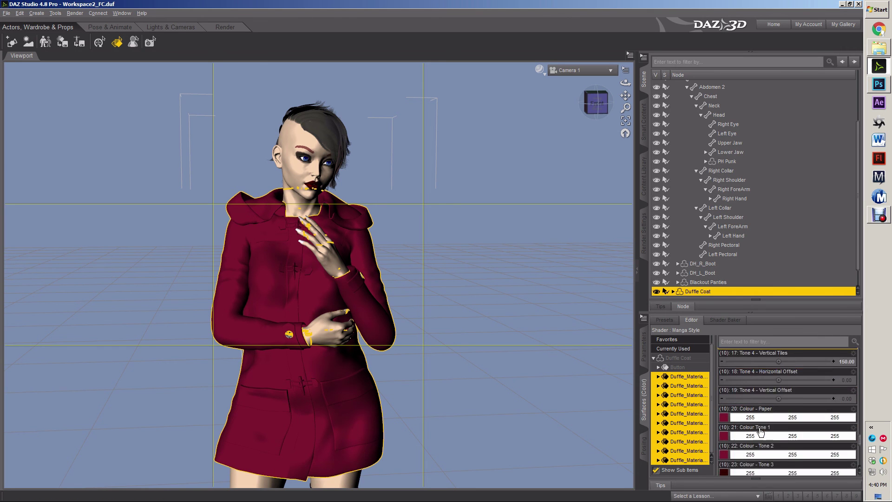
{"action": "scroll", "coordinate": [760, 432], "scroll_direction": "down", "scroll_amount": 1}
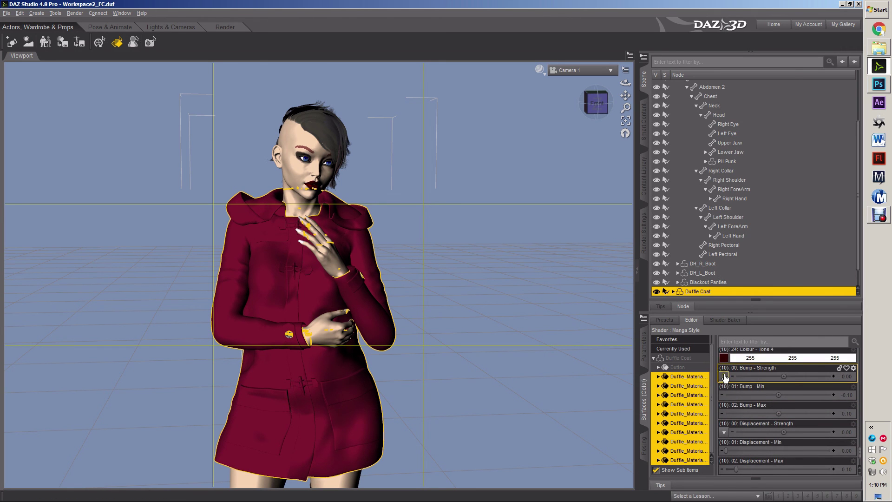
{"action": "left_click", "coordinate": [724, 376]}
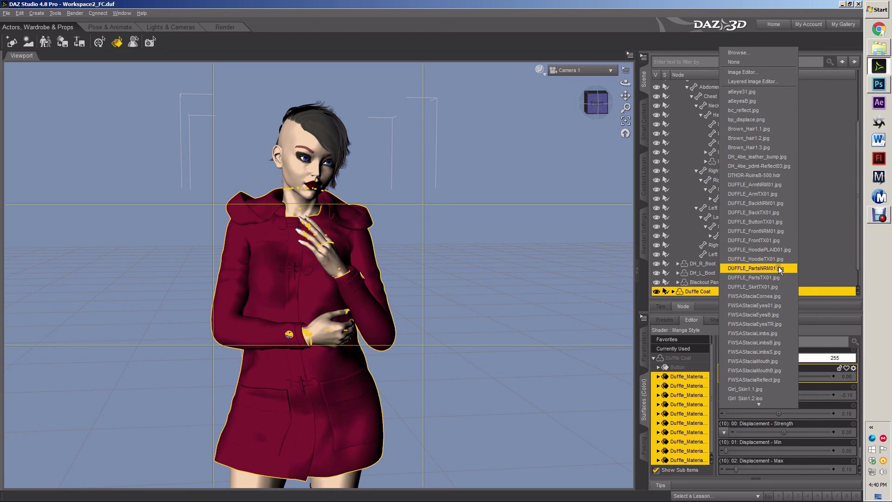
{"action": "left_click", "coordinate": [776, 224]}
- Load DUFFLE_BootsDISP01 from the Duffle Dream TX folder as the Bump - Strength map of the selected coat surfaces
{"action": "mouse_move", "coordinate": [726, 366]}
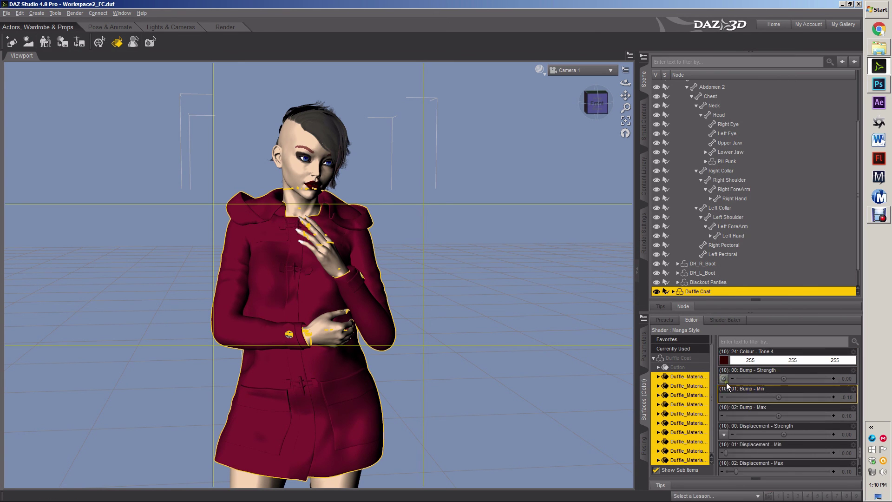
{"action": "left_click", "coordinate": [727, 383]}
{"action": "left_click", "coordinate": [736, 52]}
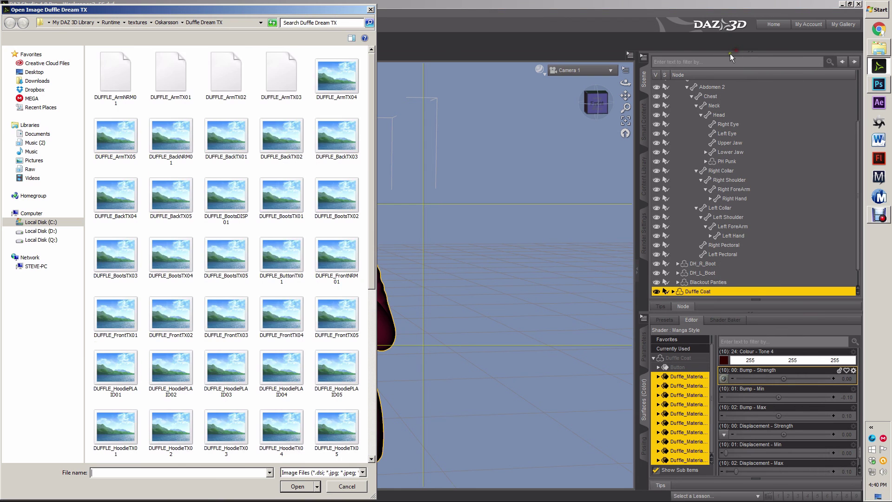
{"action": "left_click", "coordinate": [244, 189]}
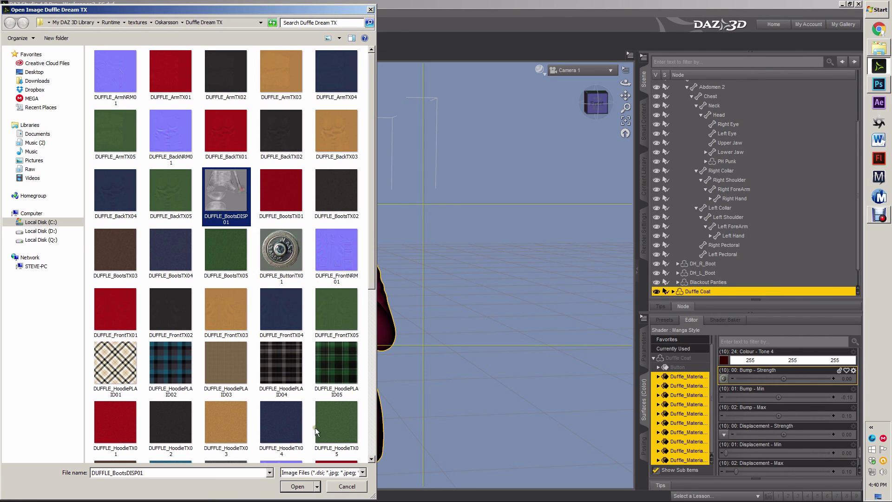
{"action": "scroll", "coordinate": [271, 174], "scroll_direction": "down", "scroll_amount": 5}
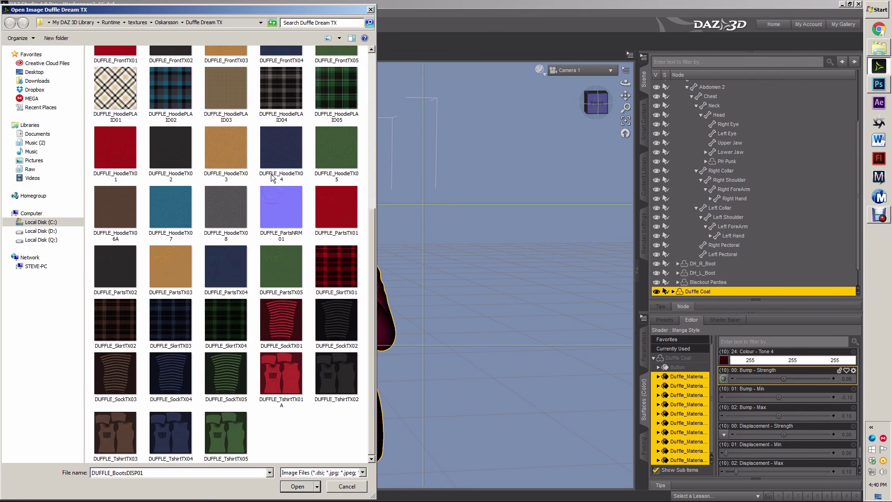
{"action": "scroll", "coordinate": [271, 174], "scroll_direction": "up", "scroll_amount": 5}
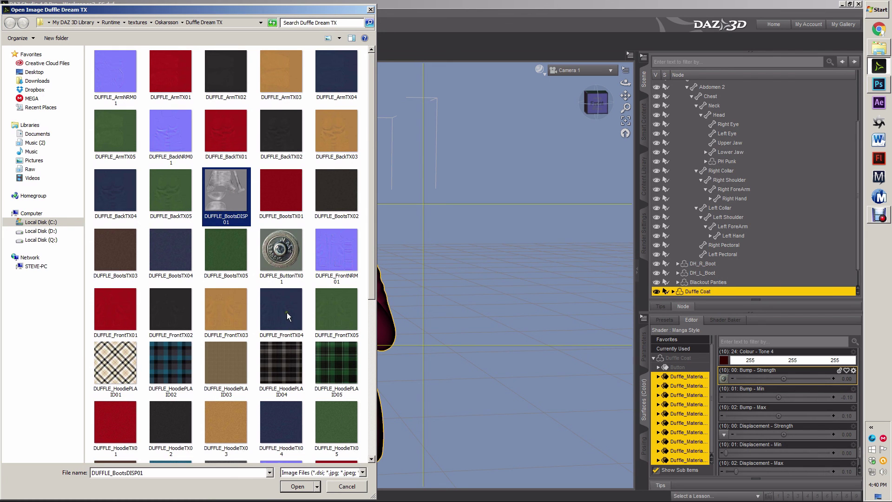
{"action": "scroll", "coordinate": [286, 312], "scroll_direction": "down", "scroll_amount": 5}
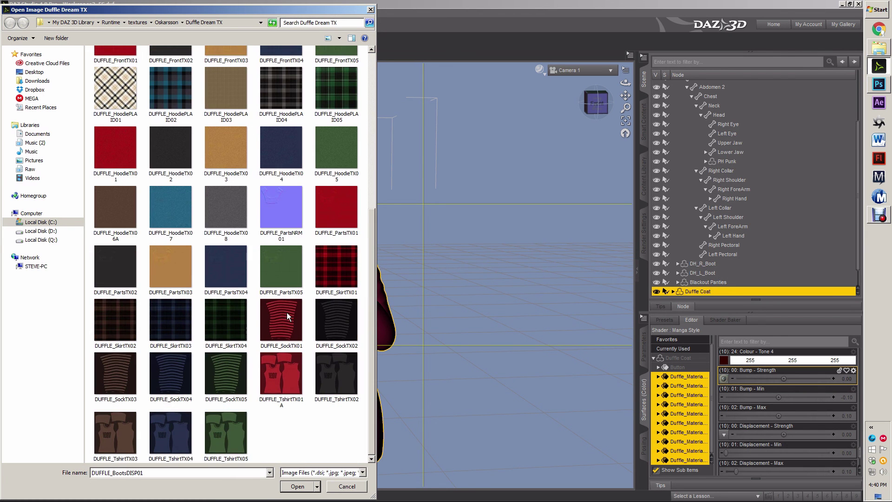
{"action": "scroll", "coordinate": [286, 312], "scroll_direction": "up", "scroll_amount": 3}
{"action": "scroll", "coordinate": [286, 313], "scroll_direction": "up", "scroll_amount": 2}
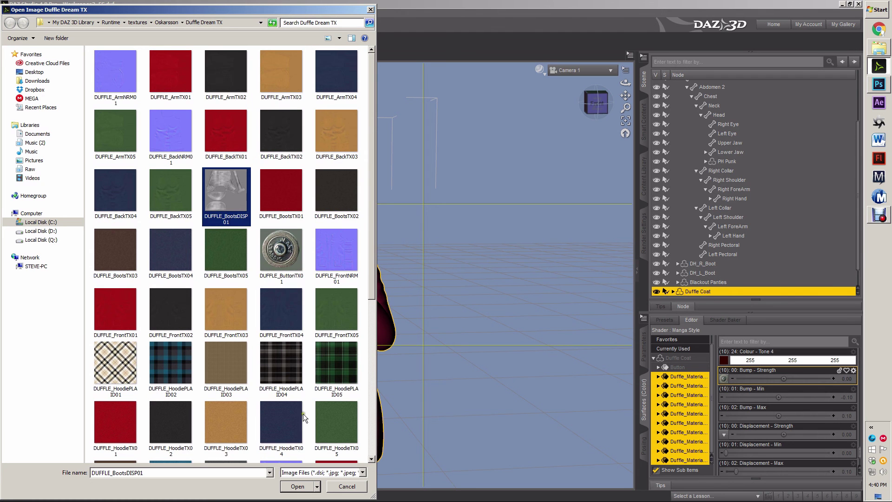
{"action": "left_click", "coordinate": [298, 486]}
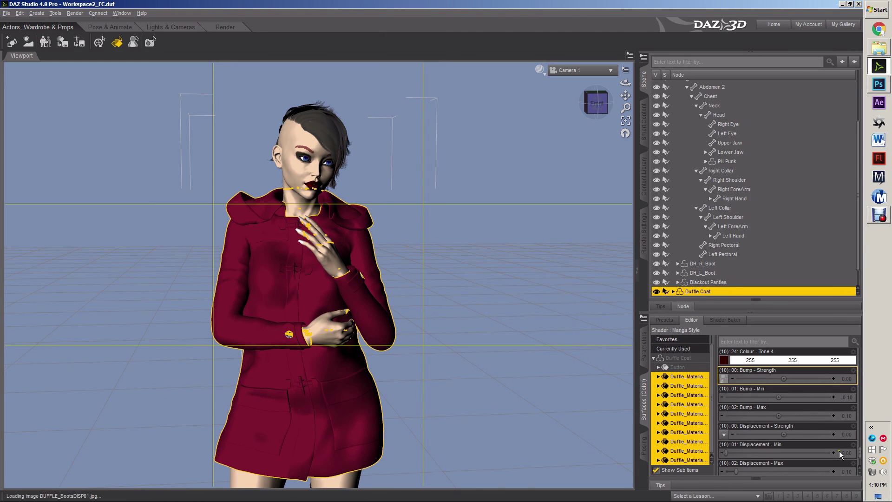
- Set Bump - Max to 0.20 on the selected coat surfaces and spot-render the character
{"action": "left_click", "coordinate": [847, 416]}
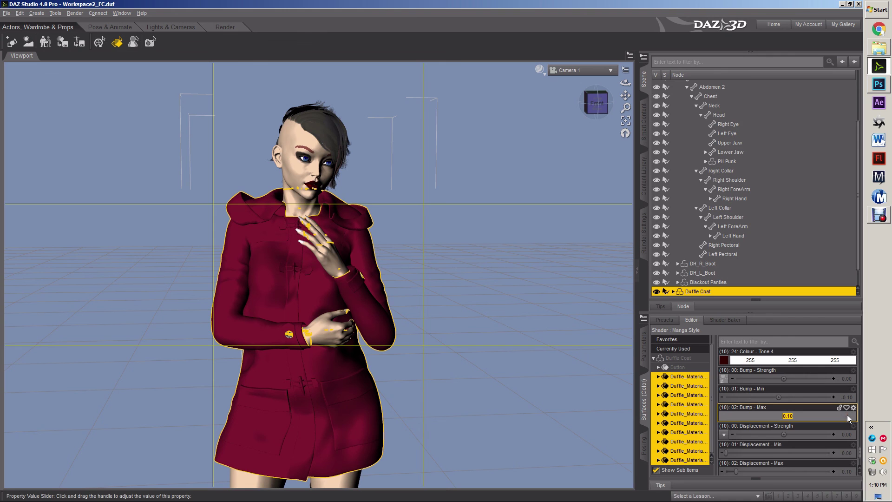
{"action": "type", "text": "0.2"}
{"action": "key", "text": "Return"}
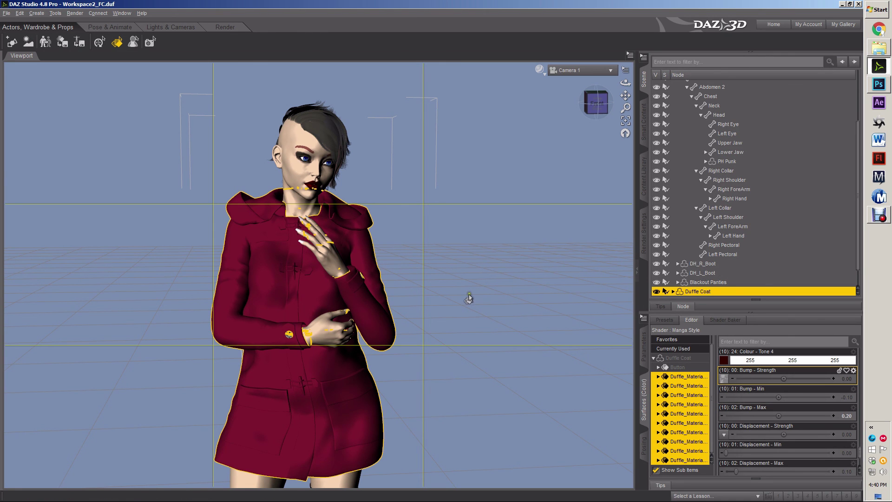
{"action": "left_click", "coordinate": [150, 43]}
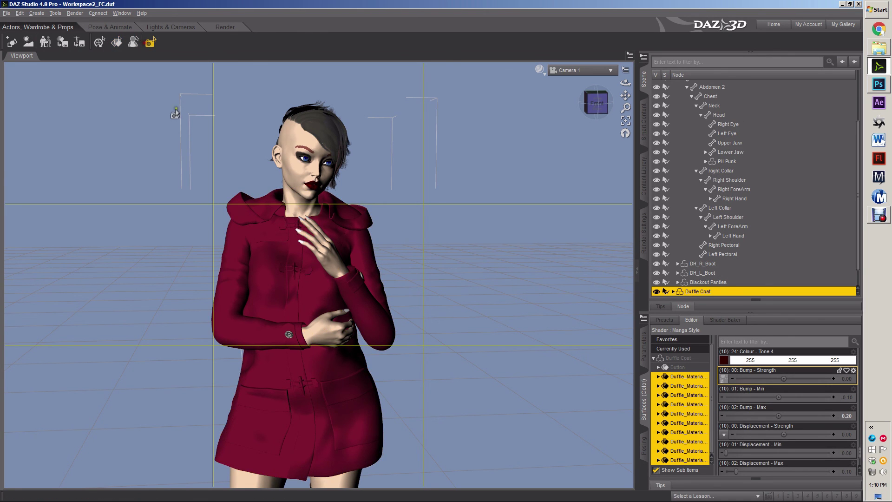
{"action": "left_click_drag", "start_coordinate": [175, 114], "coordinate": [522, 483]}
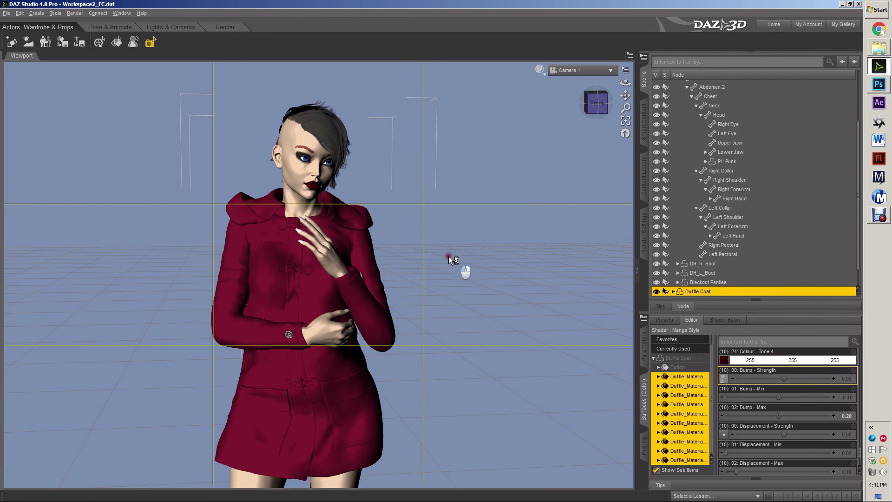
- Orbit Camera 1 to a more frontal view of the character and spot-render the figure from above the head to the thighs
{"action": "left_click", "coordinate": [588, 103]}
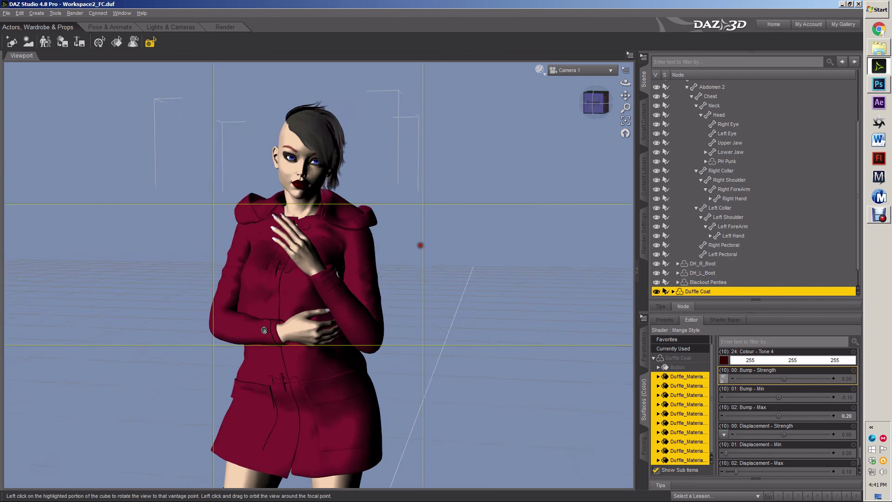
{"action": "left_click", "coordinate": [599, 103]}
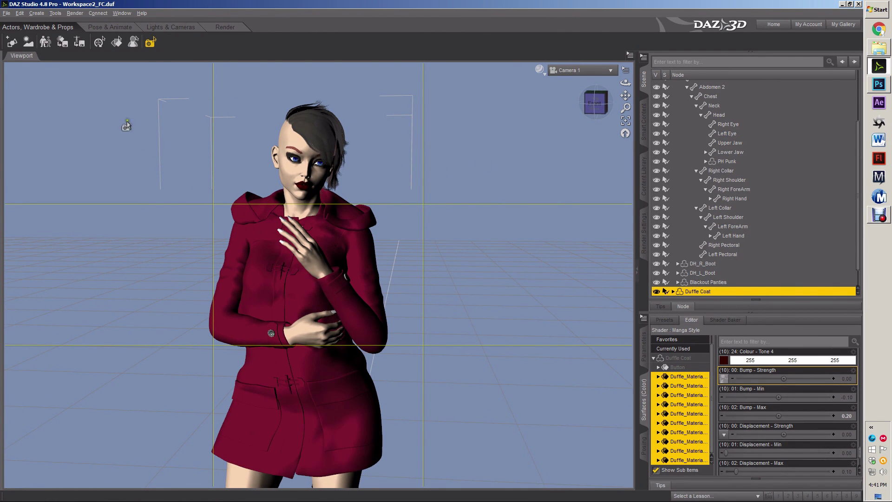
{"action": "left_click_drag", "start_coordinate": [168, 79], "coordinate": [450, 493]}
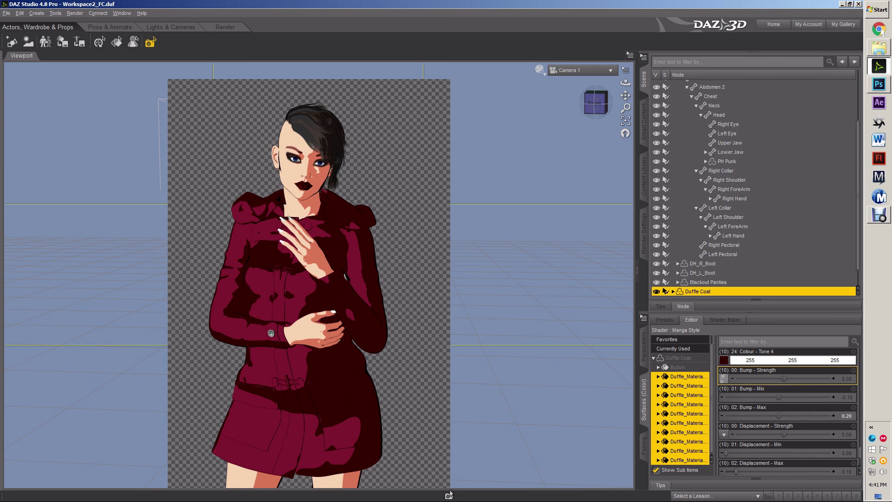
{"action": "left_click", "coordinate": [879, 215]}
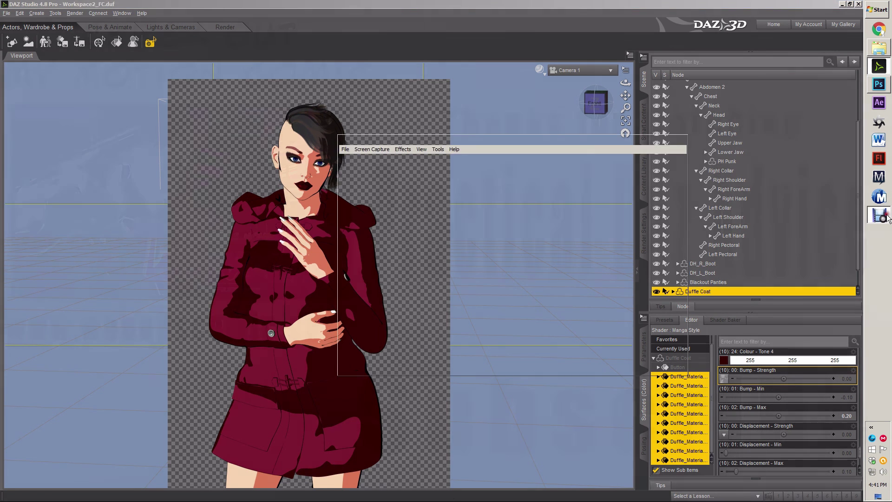